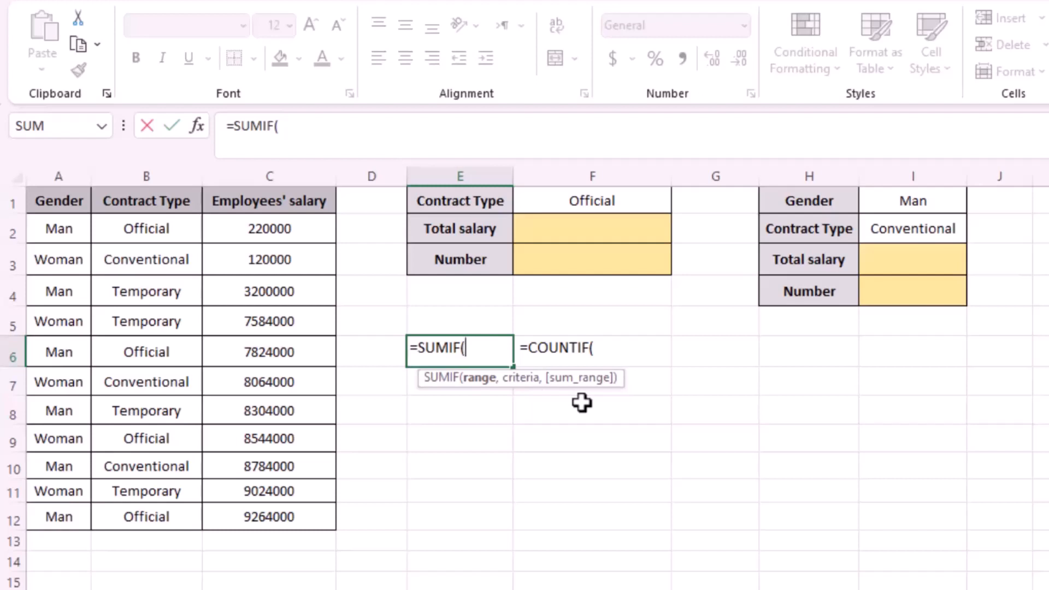
Step: Close the sample SUMIF formula in E6 and widen column F to make room for the formulas
click(413, 348)
click(364, 397)
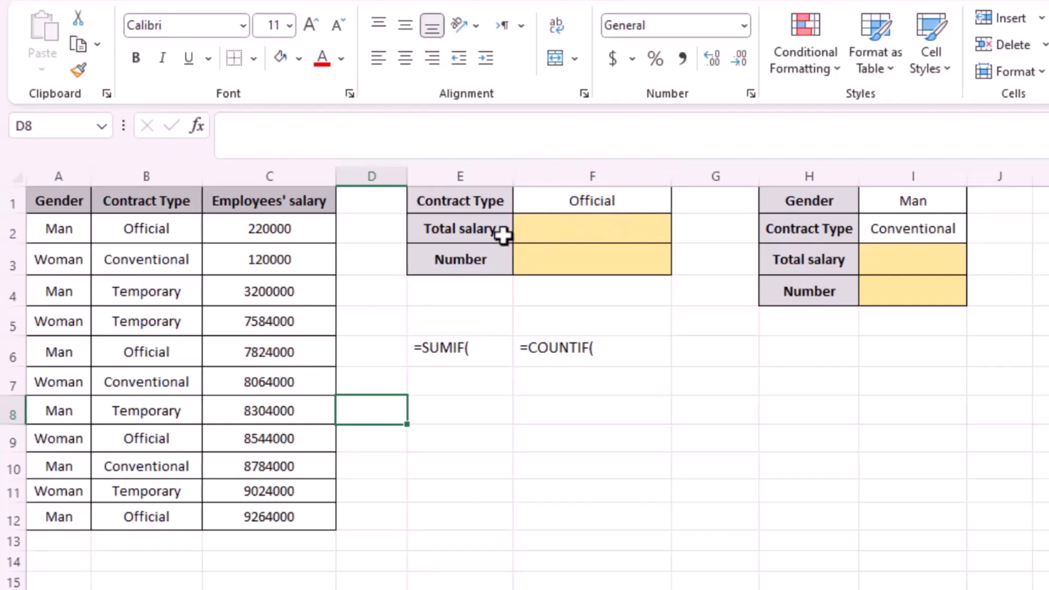
drag(672, 173, 793, 167)
Step: Enter =SUMIF(B:B,F1,C:C) in F2 to total the salaries for the contract type in F1
click(585, 228)
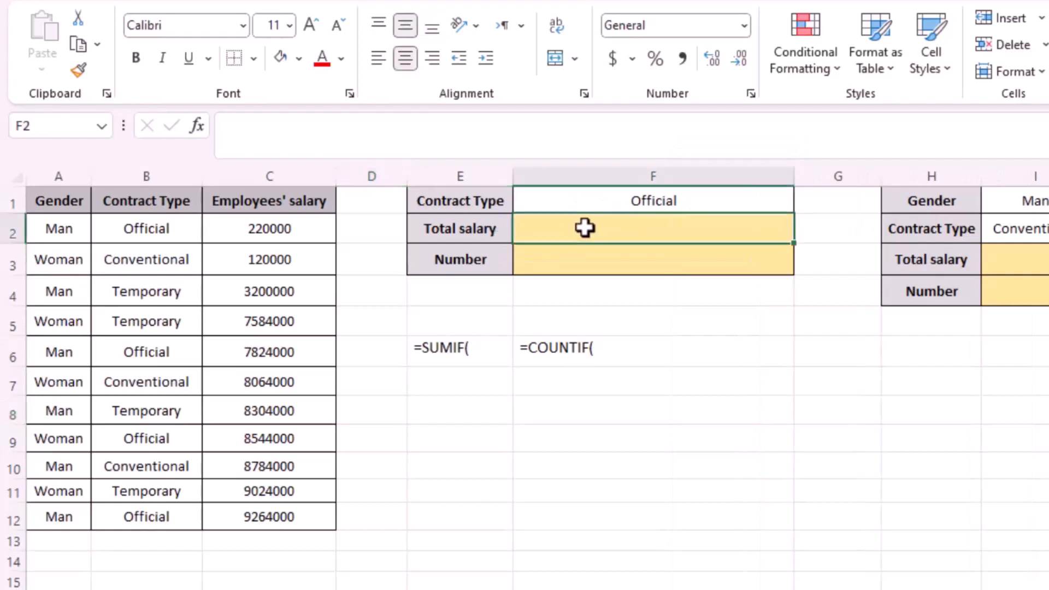
text(=su)
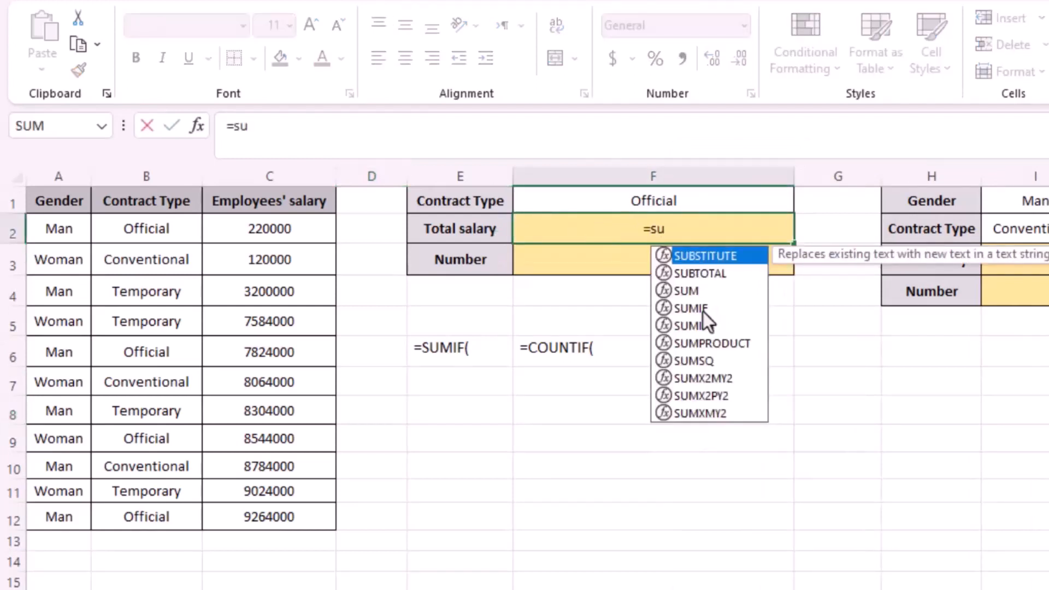
double_click(703, 308)
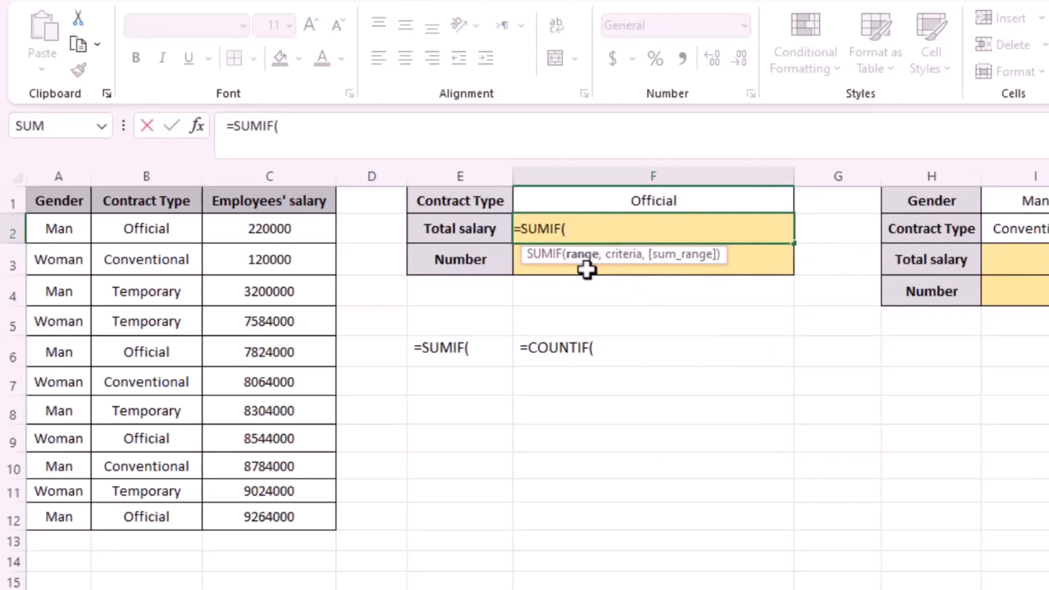
click(162, 172)
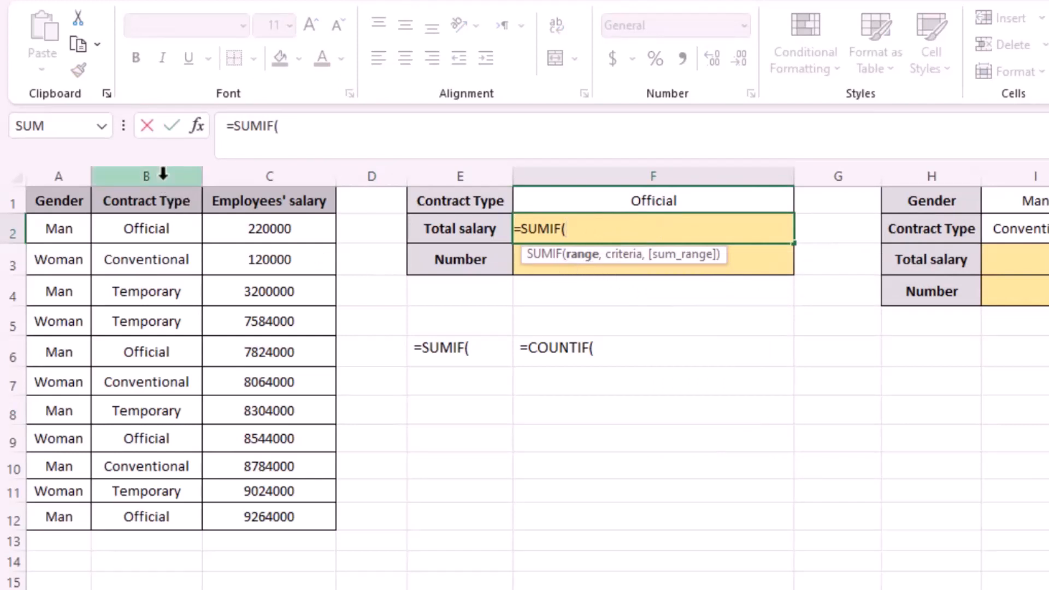
text(,)
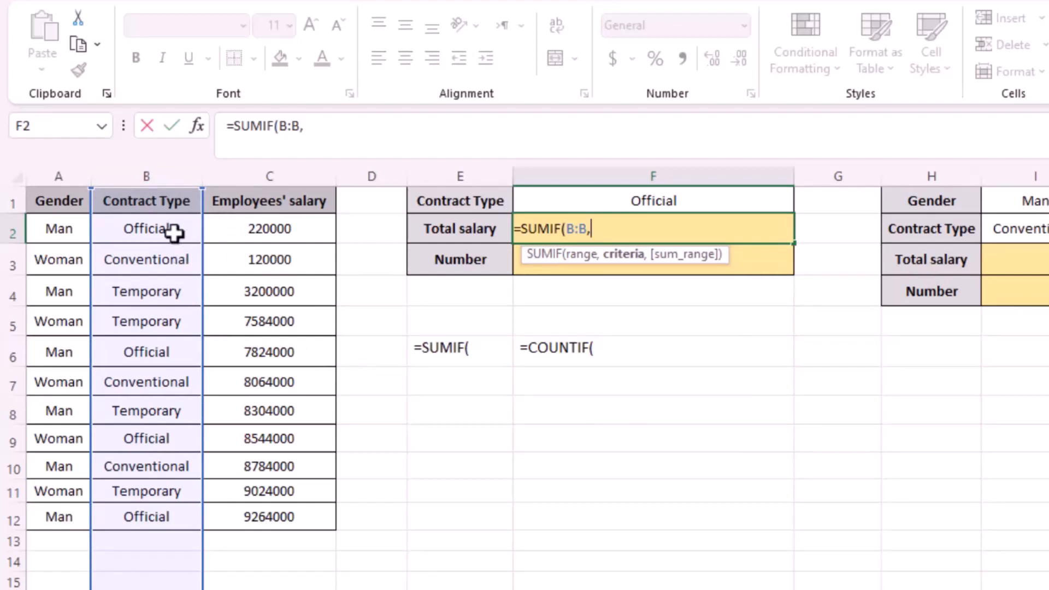
click(627, 202)
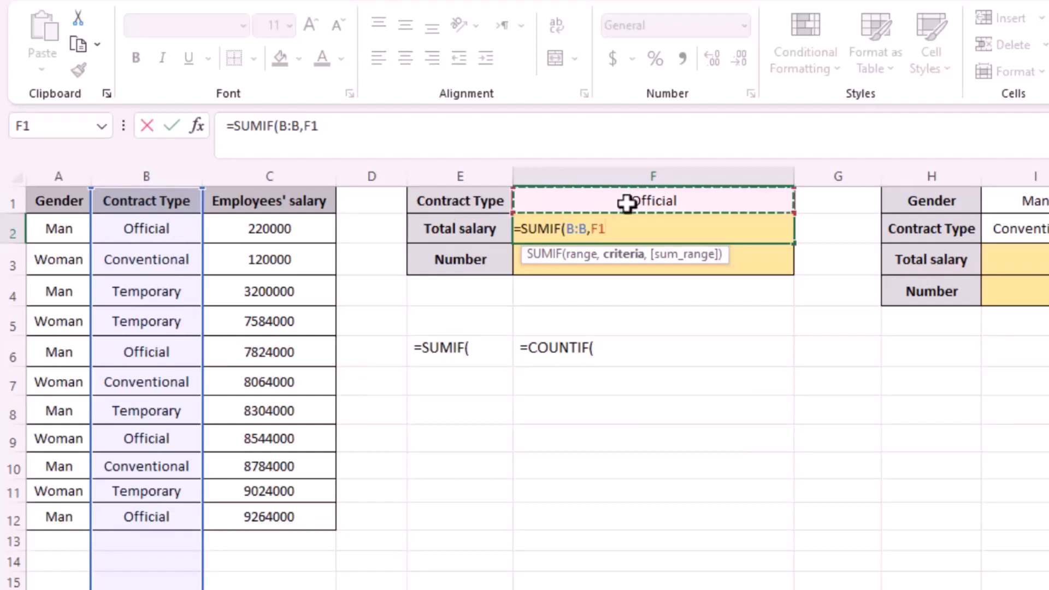
text(,)
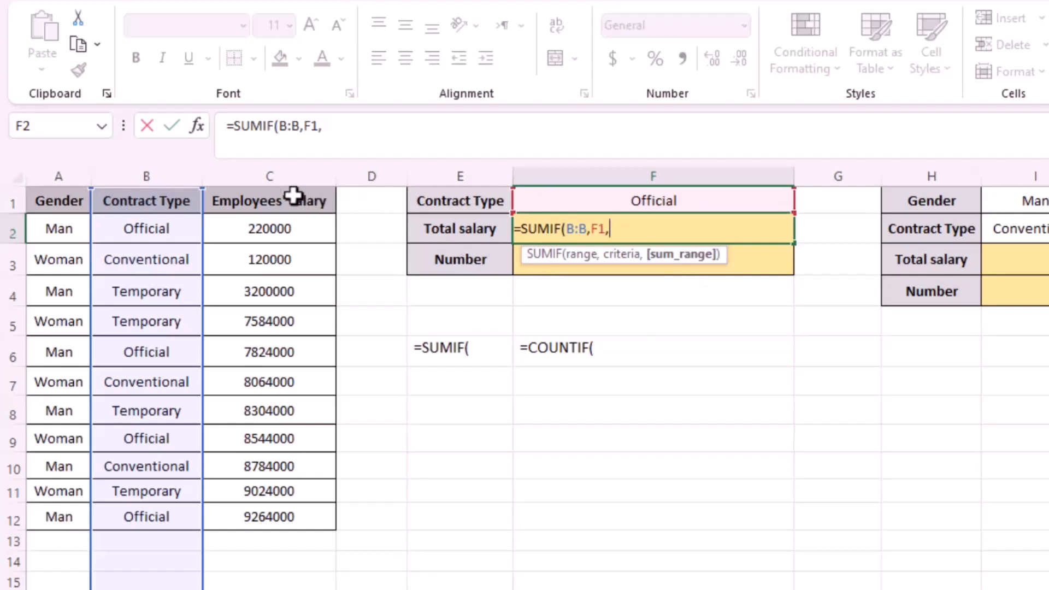
click(277, 177)
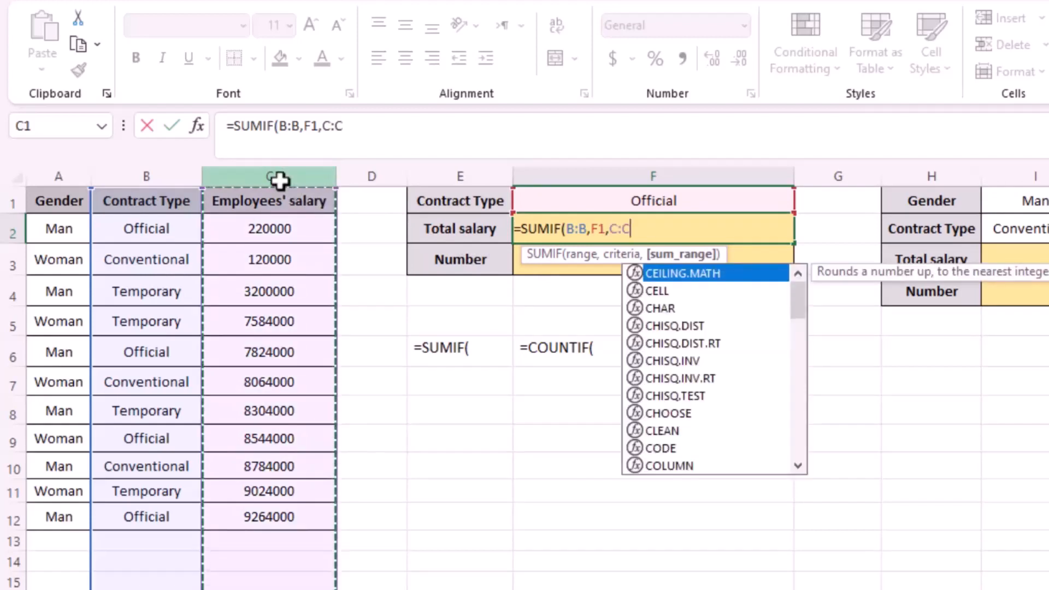
text())
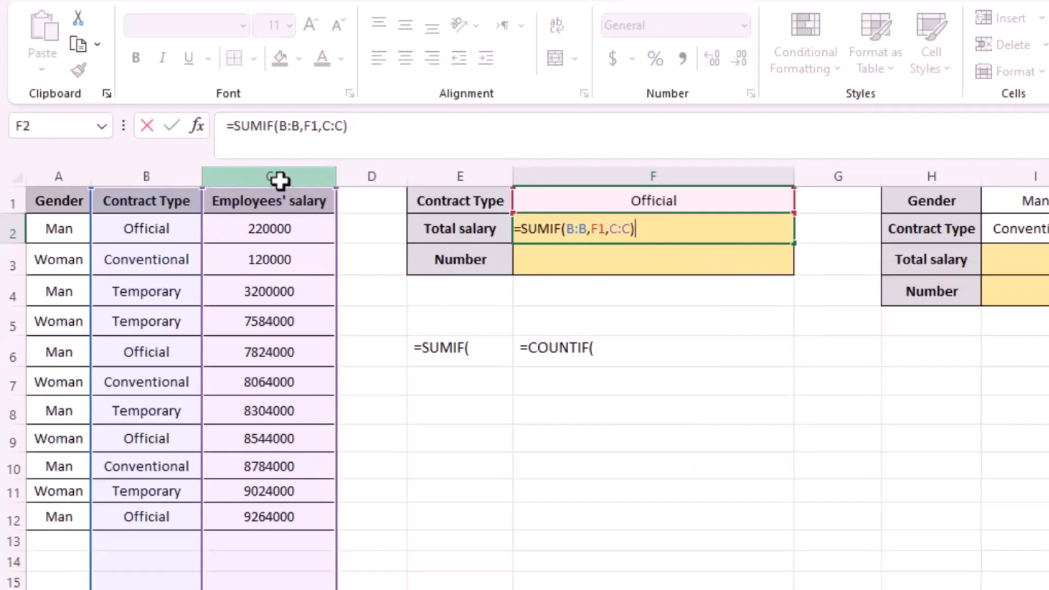
key(Return)
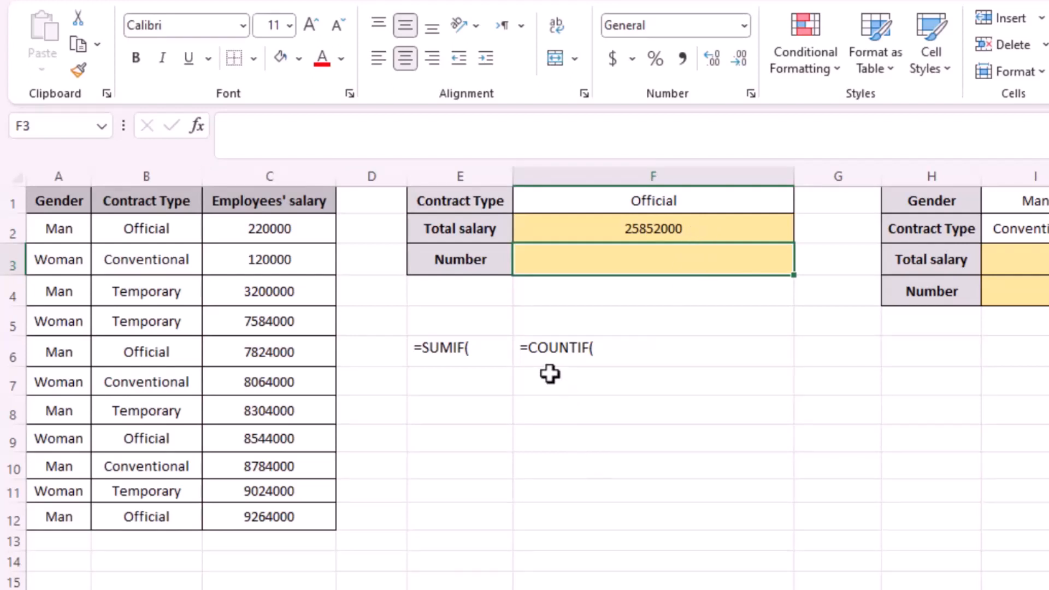
Step: Examine the COUNTIF function's arguments in the sample formula in F6
double_click(519, 348)
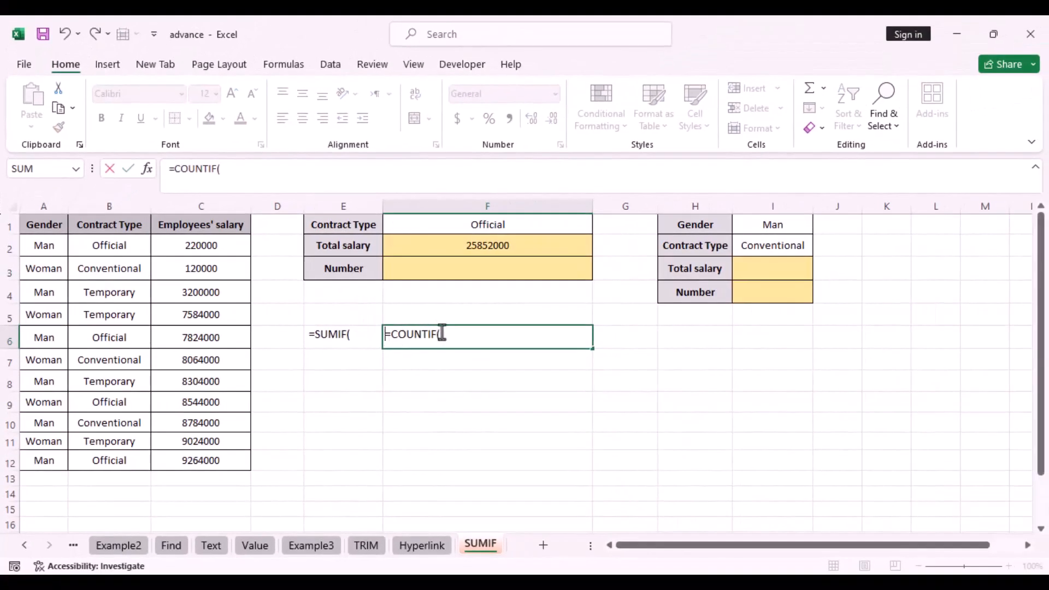
click(528, 339)
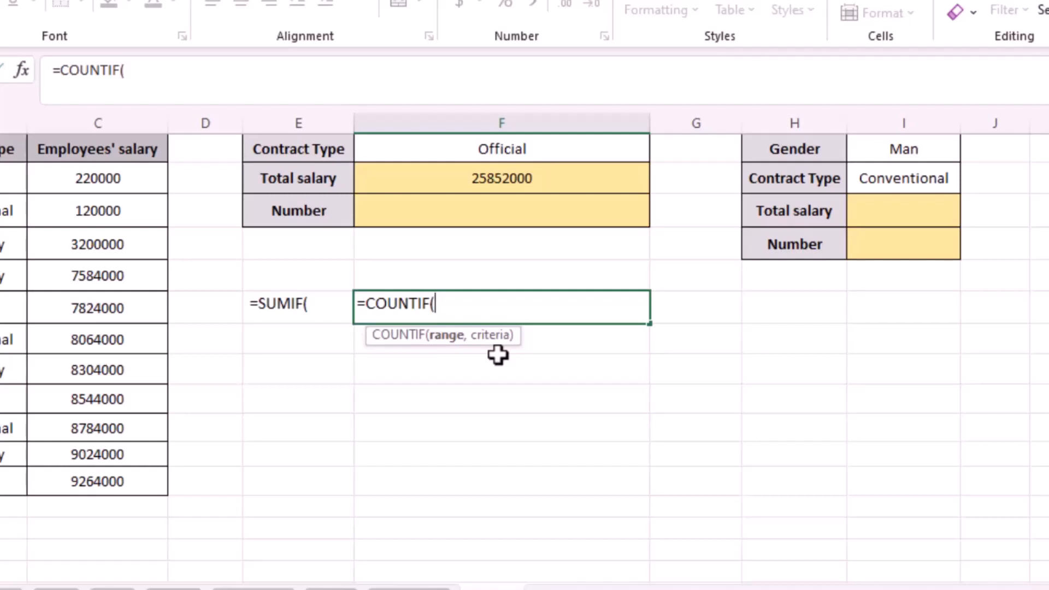
click(356, 304)
click(363, 409)
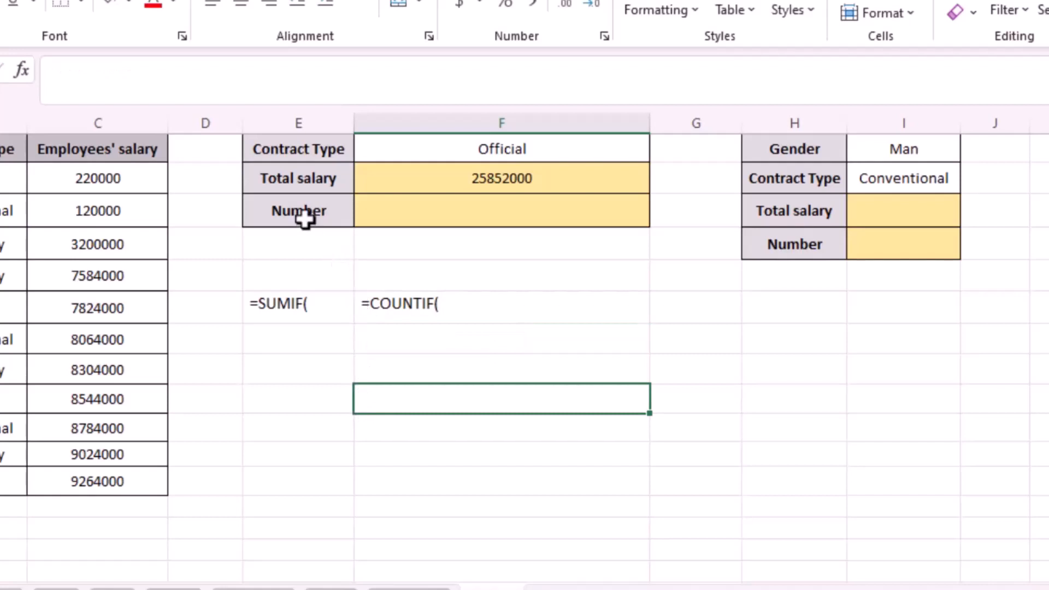
Step: Enter =COUNTIF(B:B,F1) in F3 to count the employees with the contract type in F1
click(484, 217)
text(=)
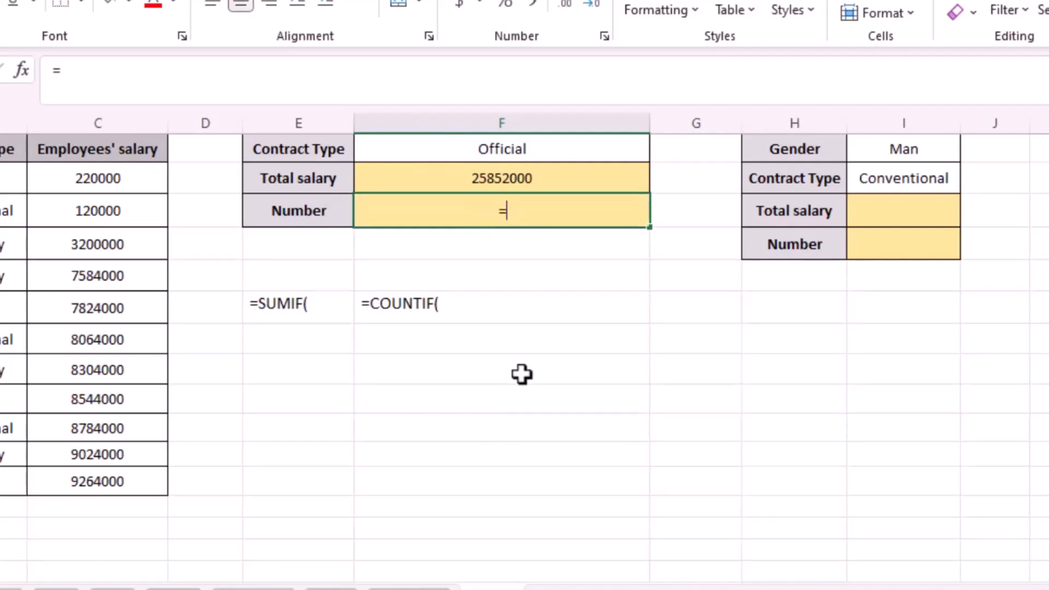
text(co)
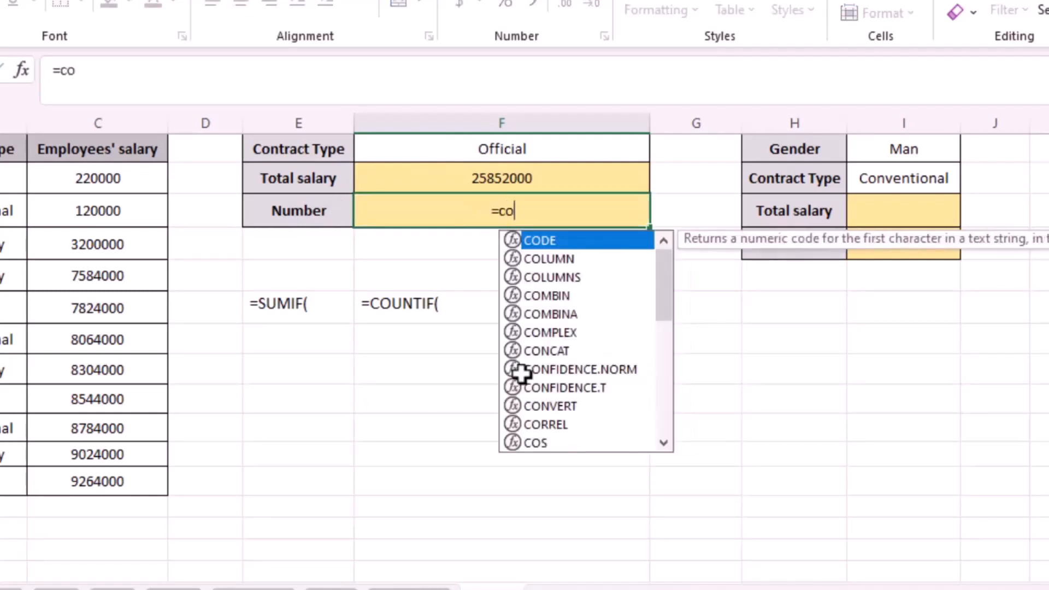
text(u)
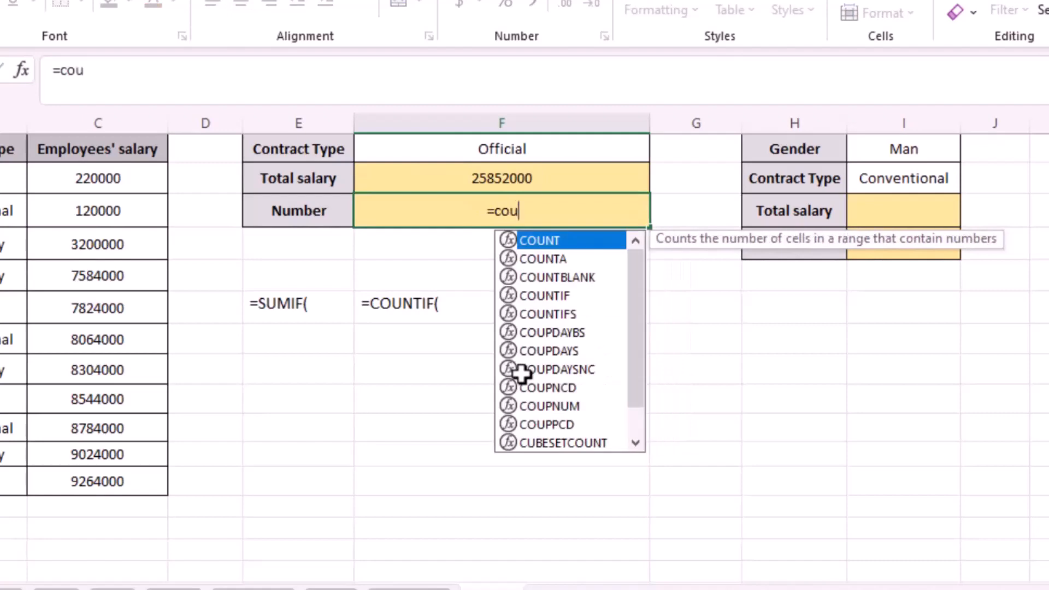
click(549, 295)
double_click(549, 295)
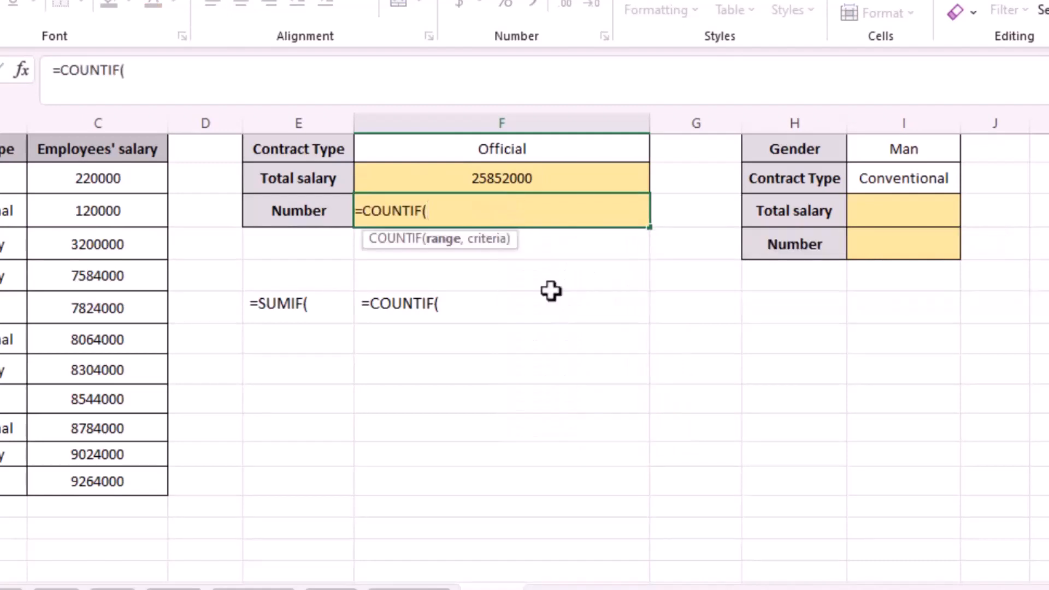
click(9, 130)
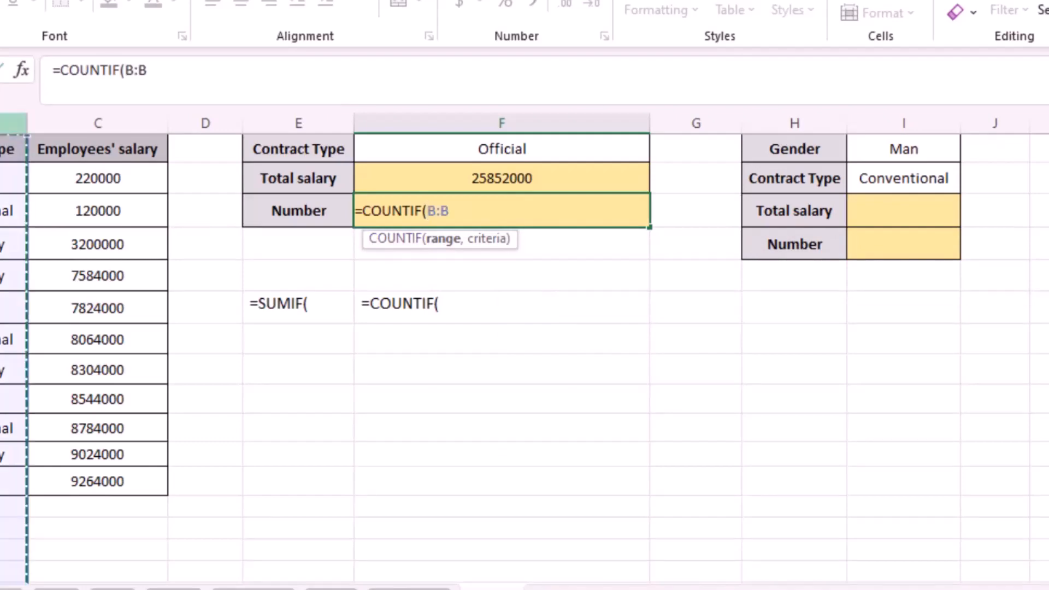
text(,)
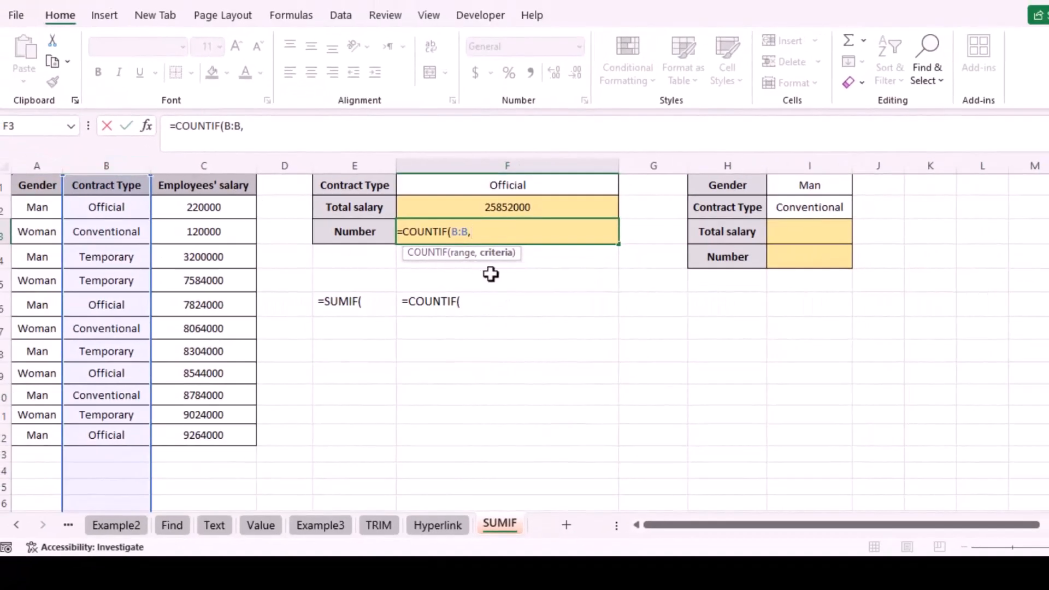
click(531, 187)
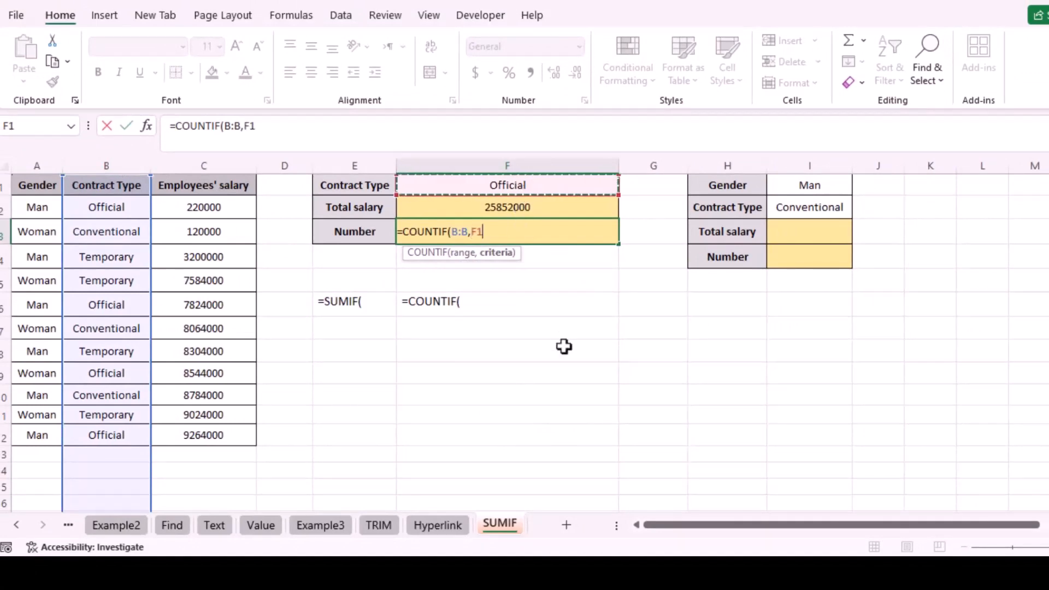
text())
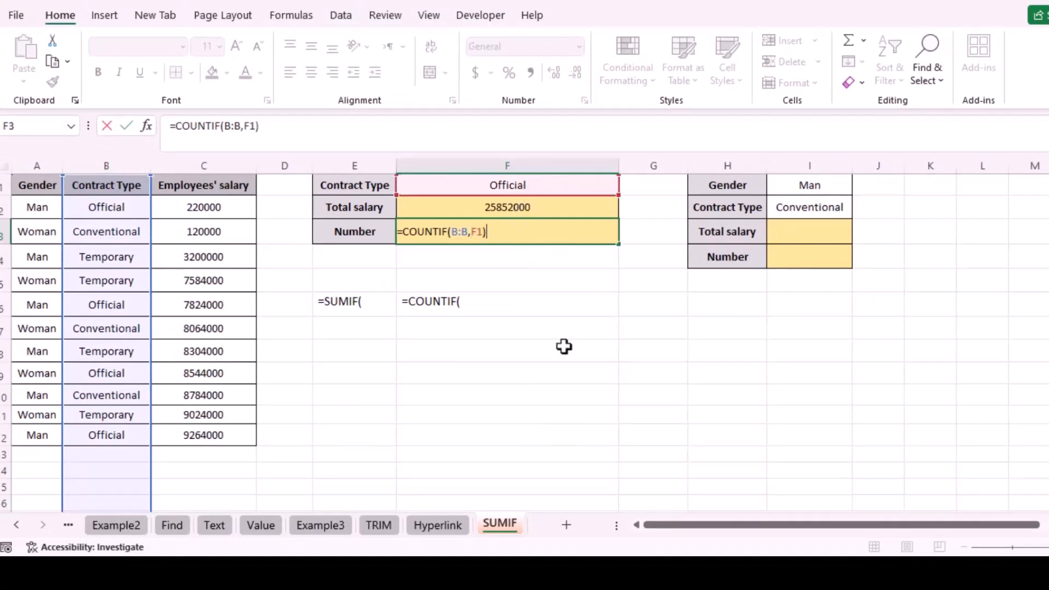
key(Return)
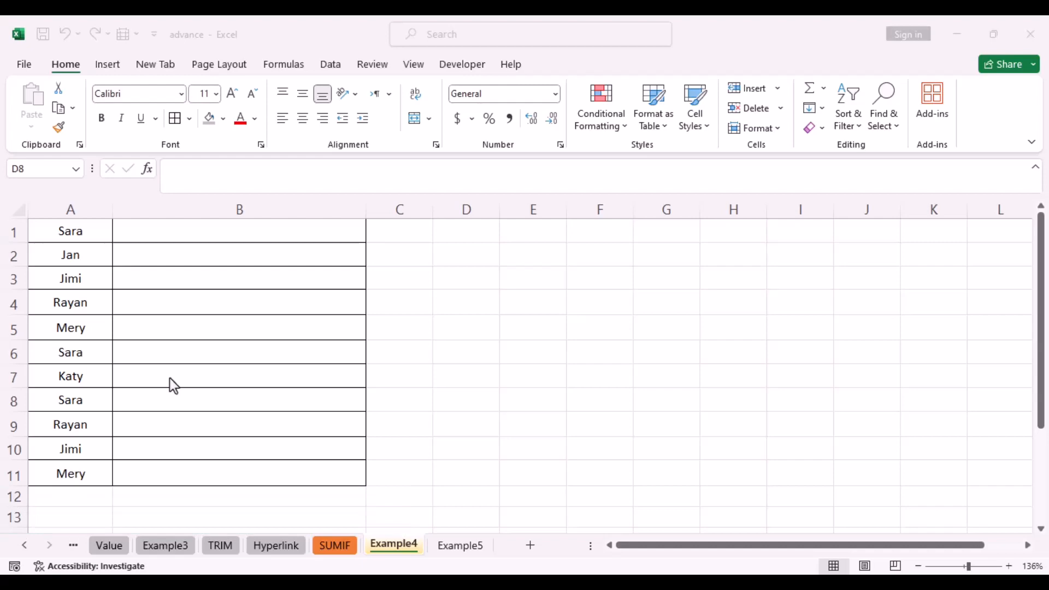
Step: Enter =COUNTIF(A:A,A1) in B1 of the Example4 sheet to count how often the name in A1 occurs
click(197, 239)
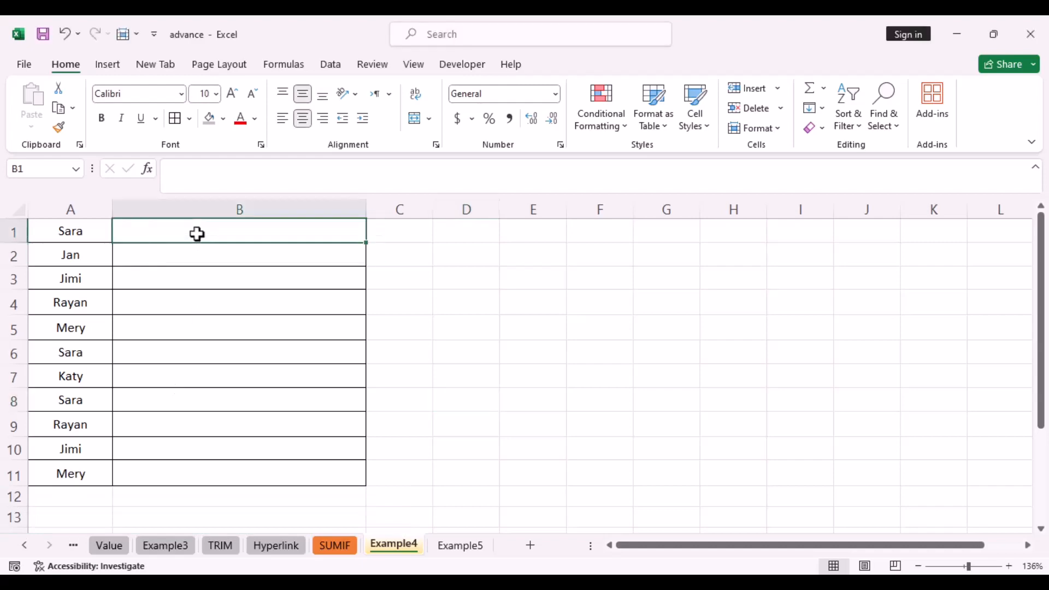
text(=co)
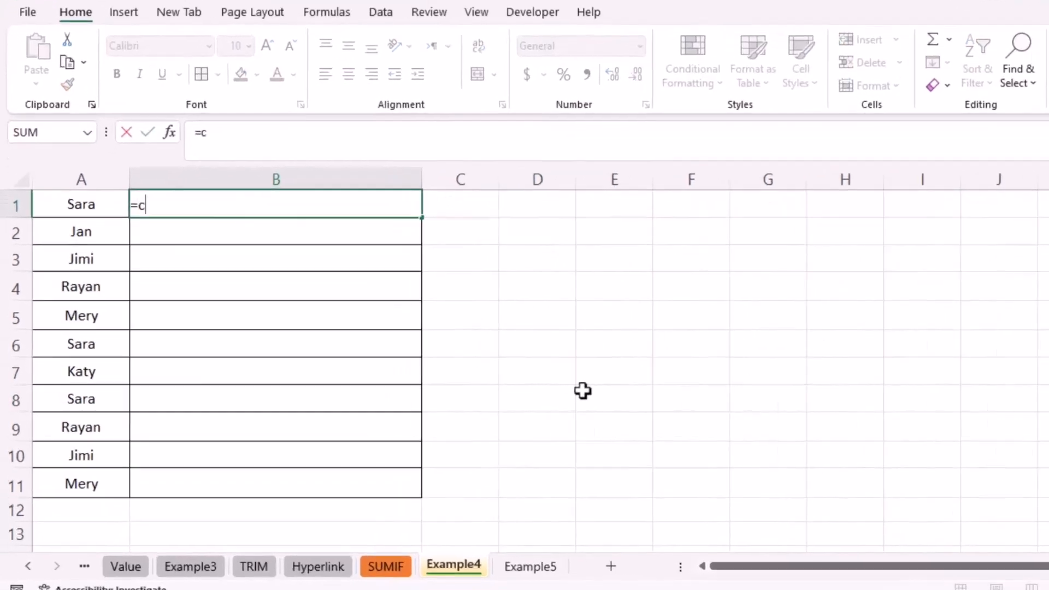
text(unt)
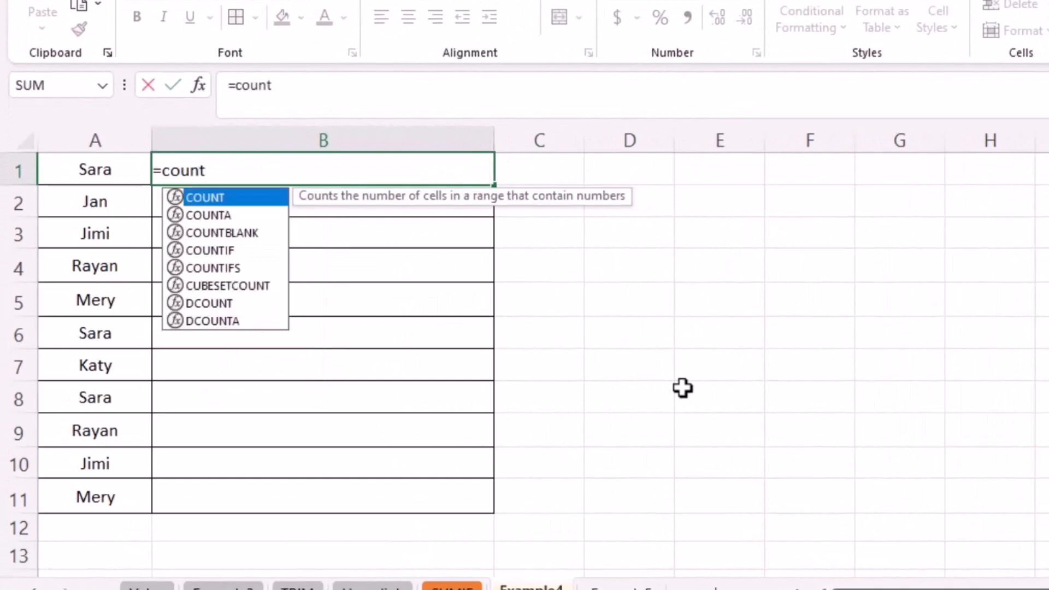
double_click(225, 252)
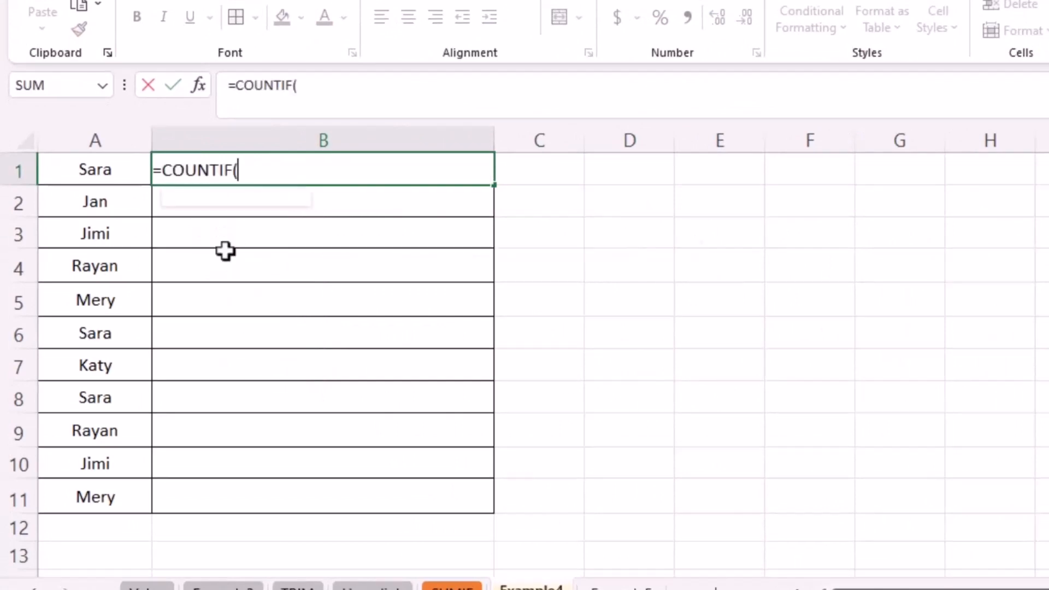
click(89, 146)
text(,)
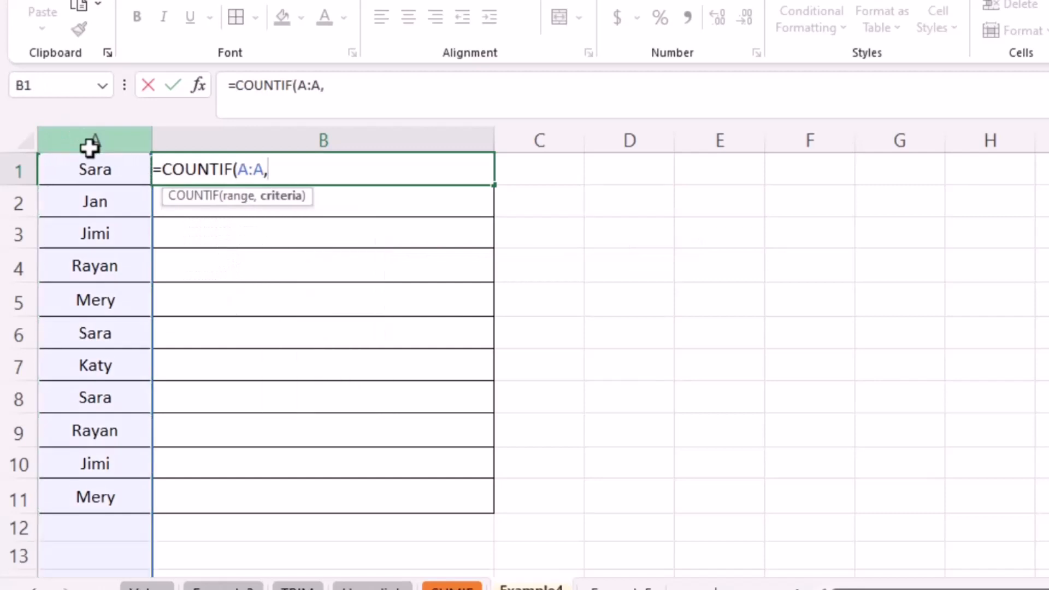
click(99, 181)
text())
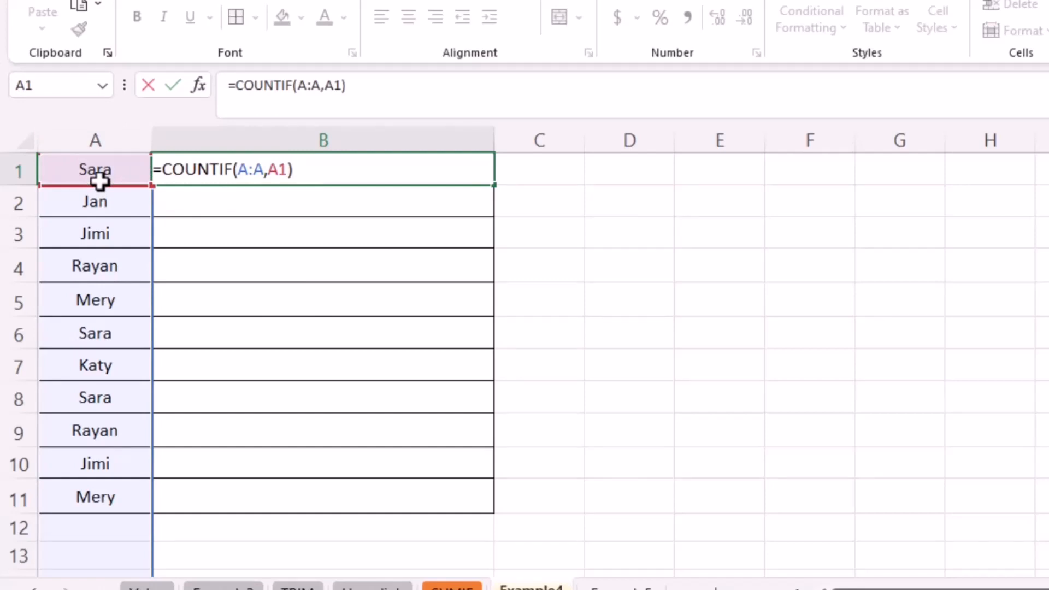
key(Return)
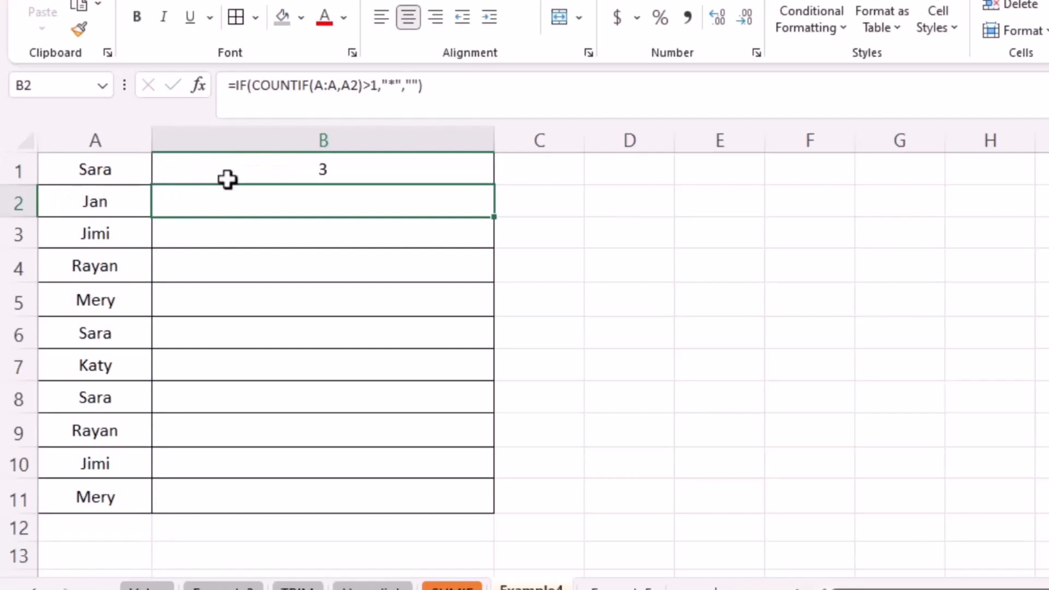
Step: Fill the COUNTIF formula from B1 down to B11 and undo the fill
click(391, 178)
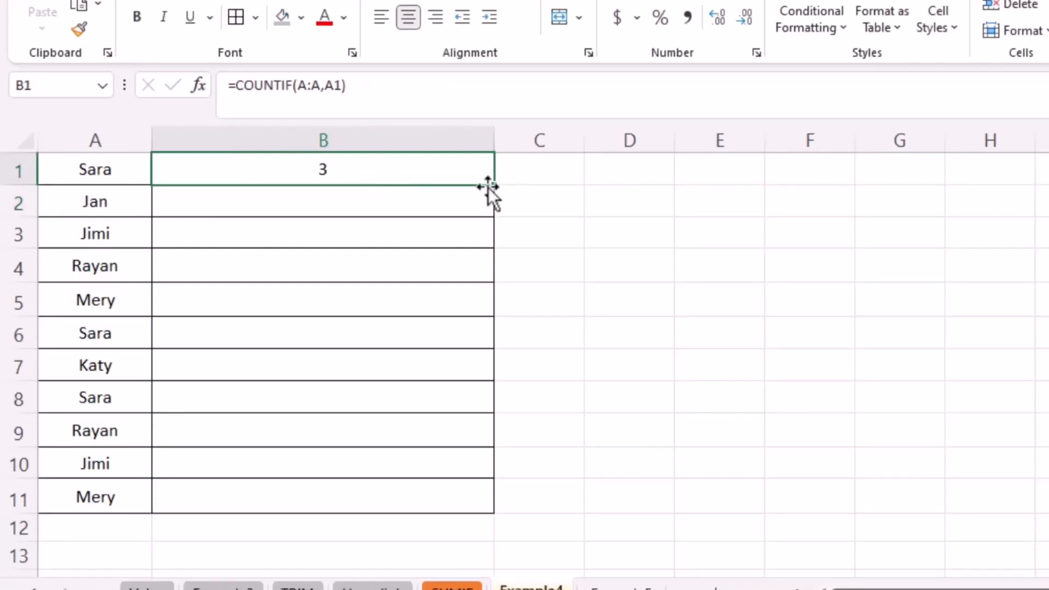
drag(490, 188, 487, 512)
click(562, 437)
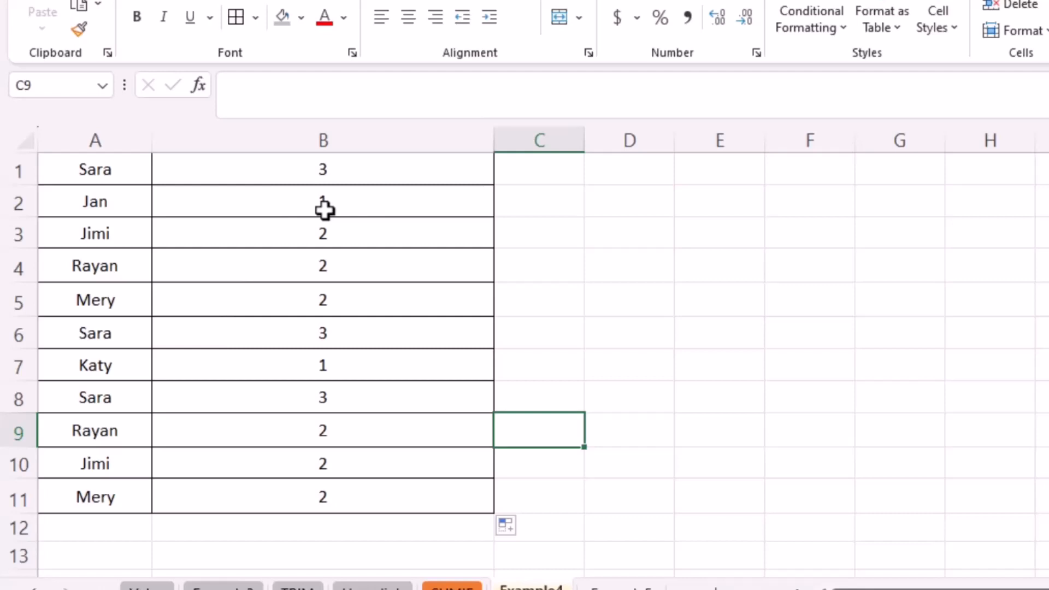
key(ctrl+z)
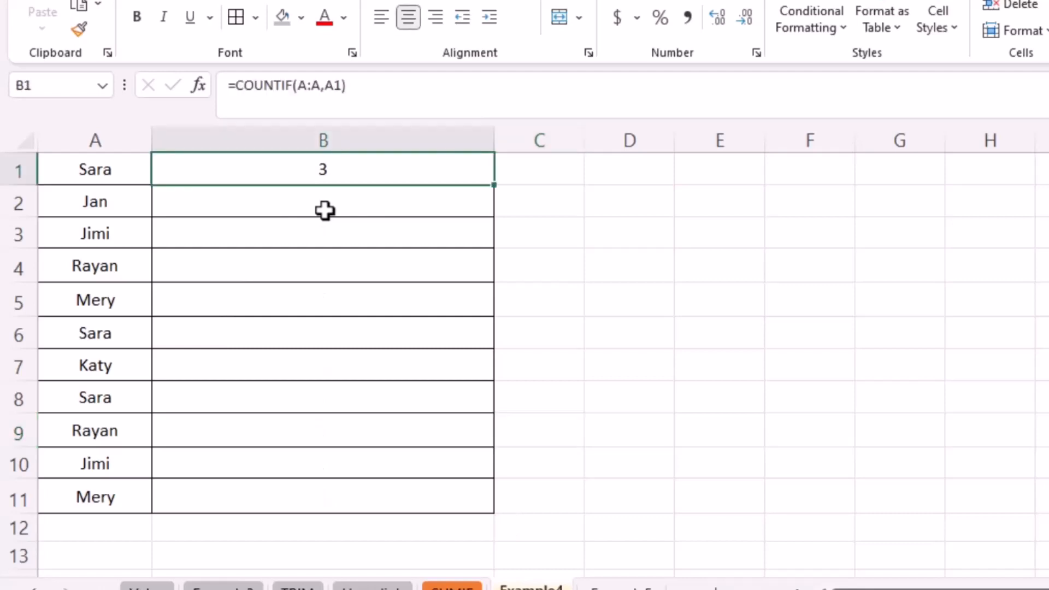
Step: Wrap the COUNTIF in B1 in an IF so the formula reads =IF(COUNTIF(A:A,A1)>1,"*","")
double_click(341, 170)
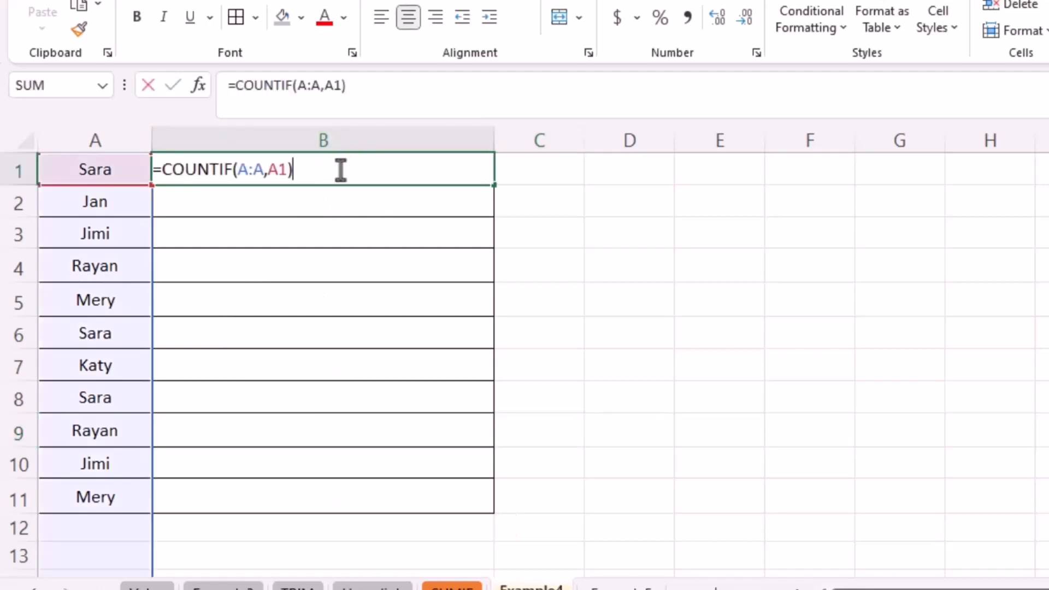
click(163, 171)
text(if)
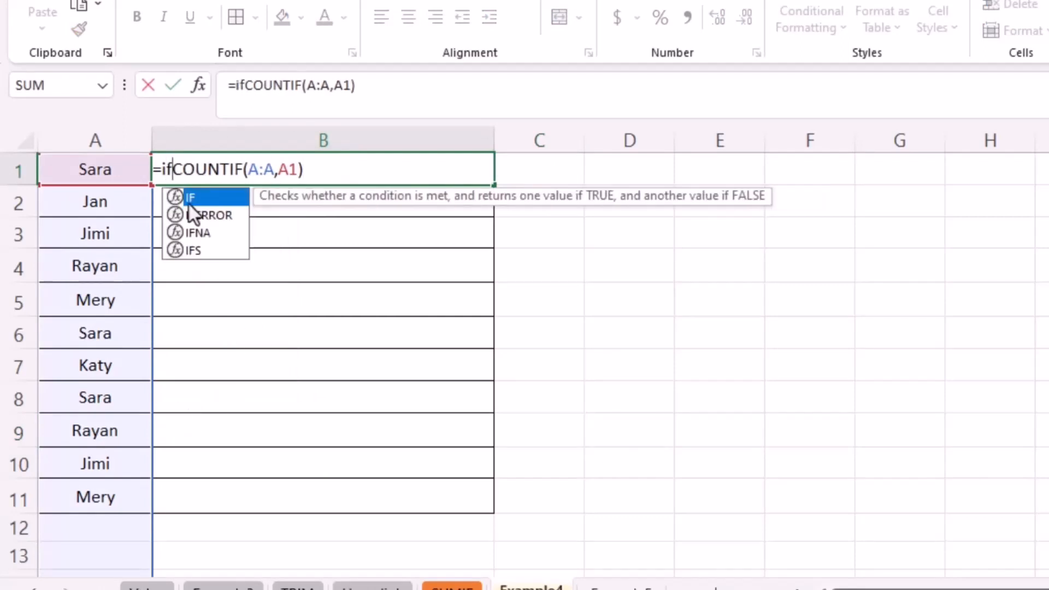
double_click(189, 199)
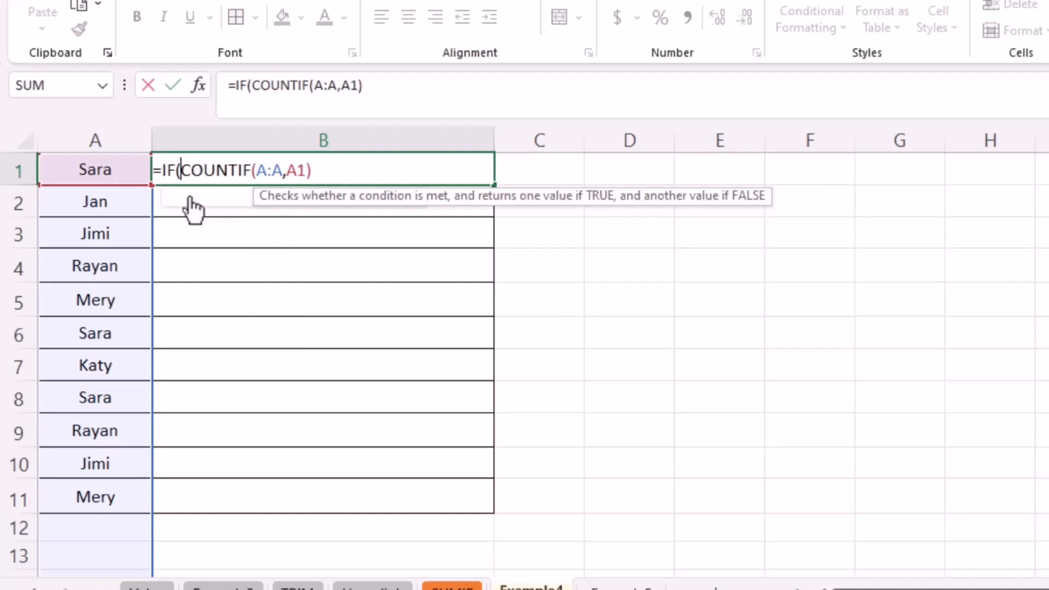
click(323, 176)
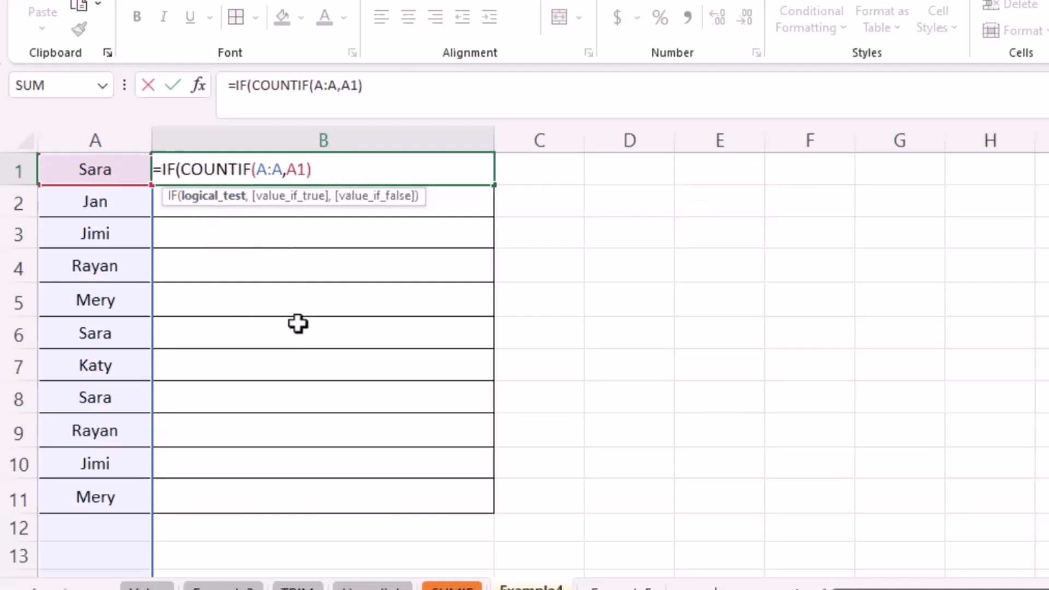
text(>1,)
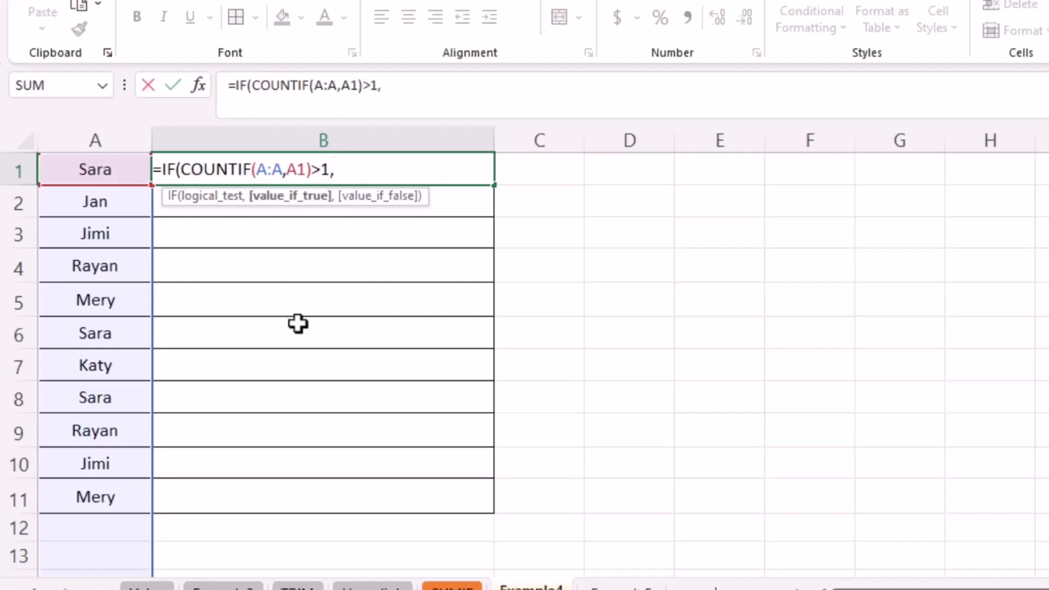
text("*",)
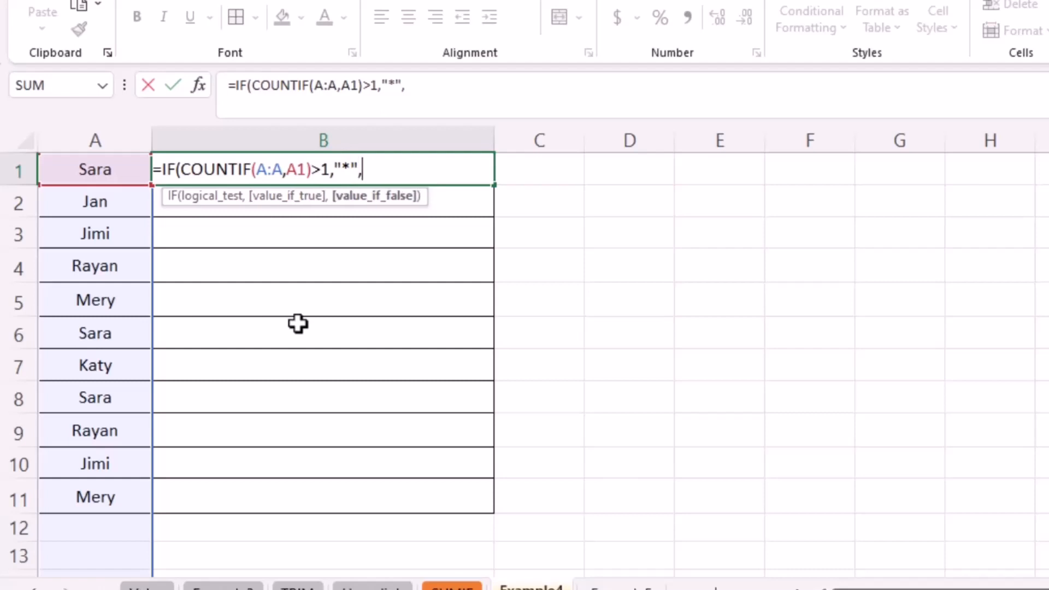
text(""))
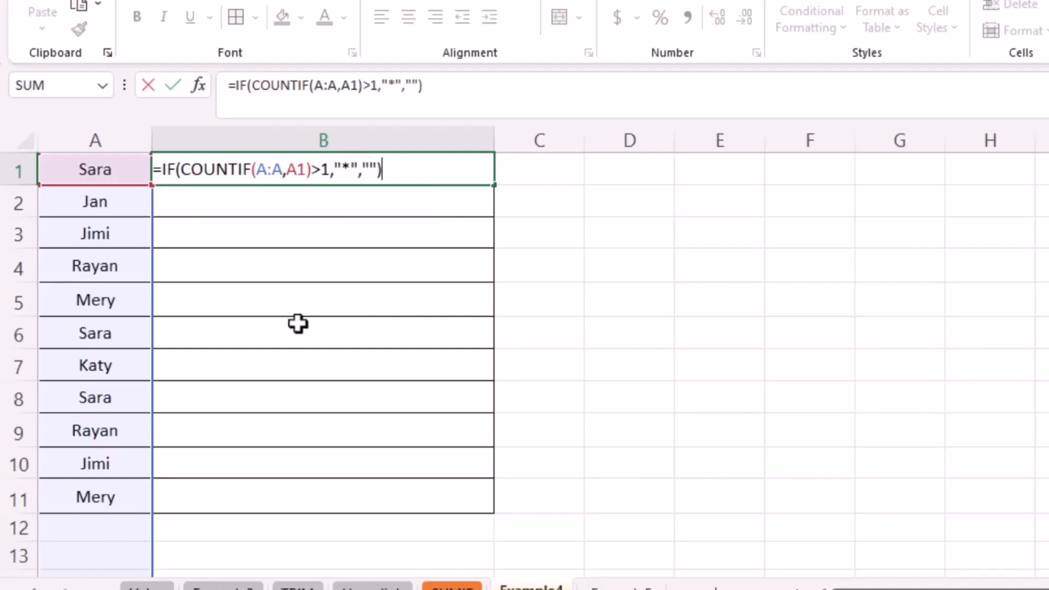
key(Return)
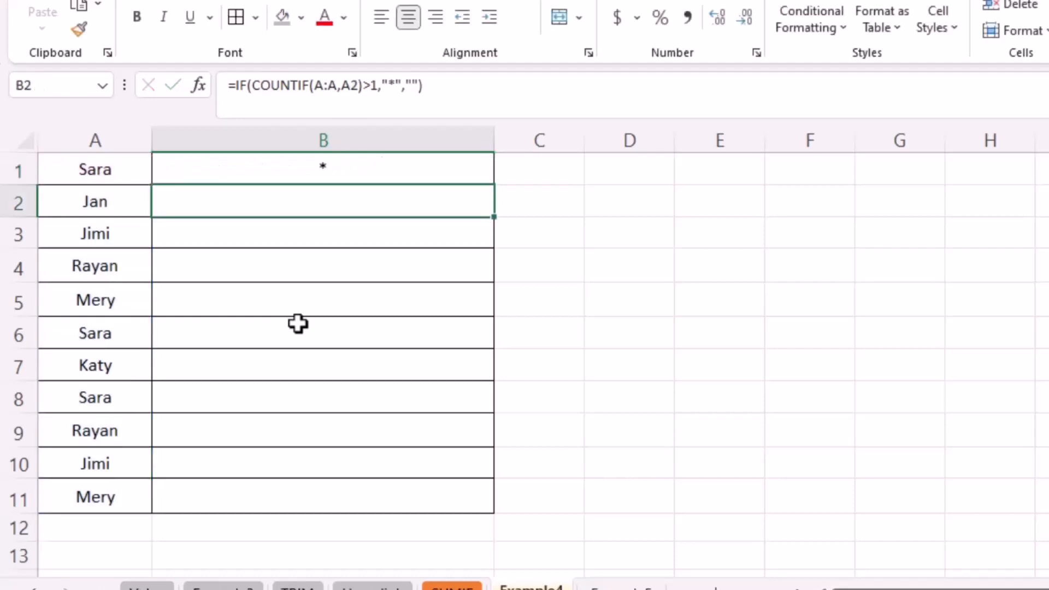
Step: Fill the repeated-name formula from B1 down to B11
click(367, 171)
drag(492, 183, 493, 507)
click(573, 467)
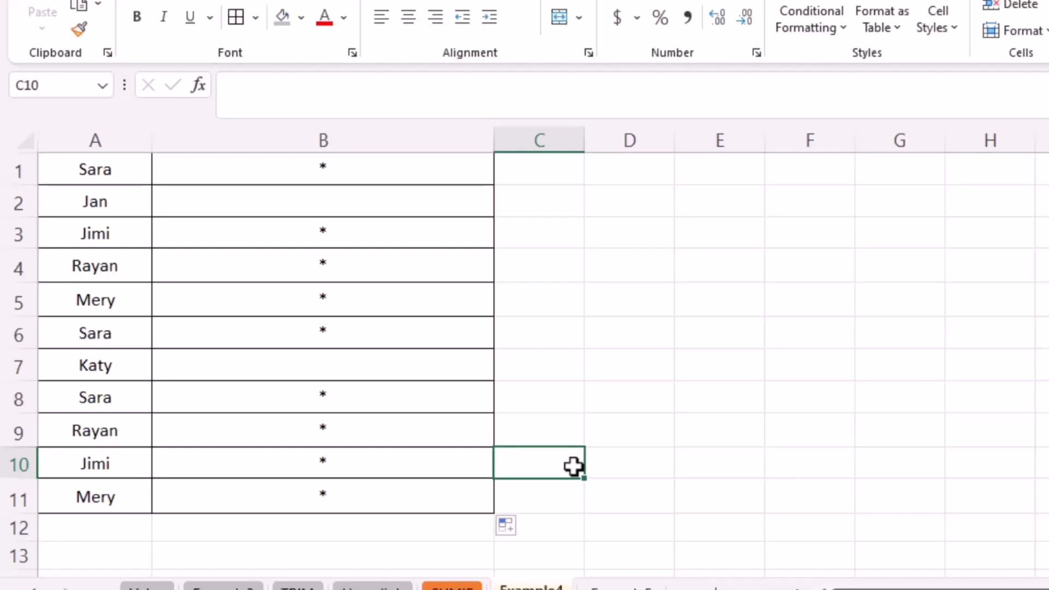
Step: In D2 of the Example5 sheet, start an IF formula with the logical test AND(B2>0,C2>0)
click(623, 586)
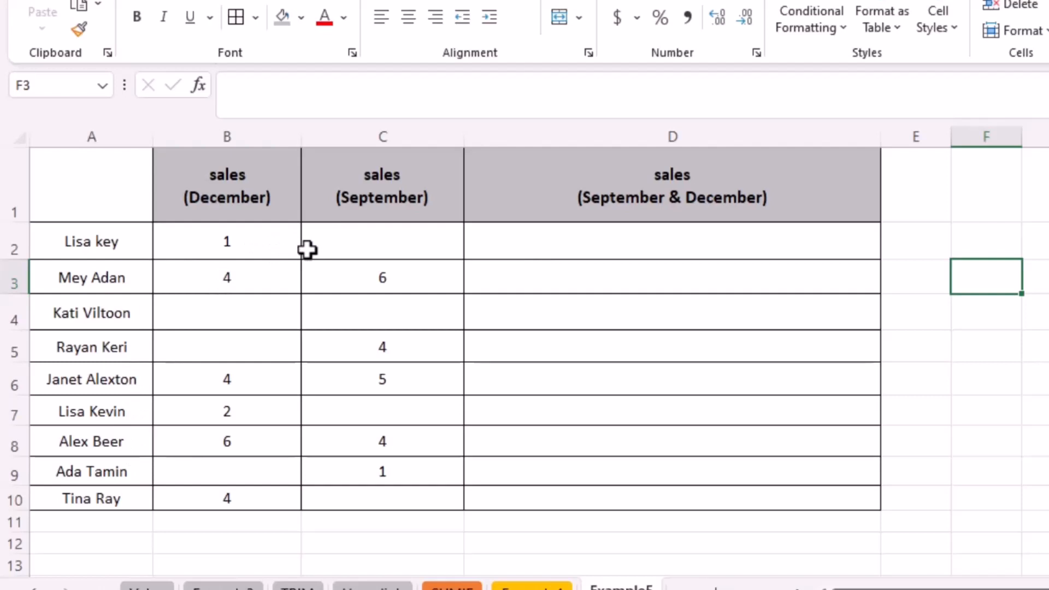
click(527, 245)
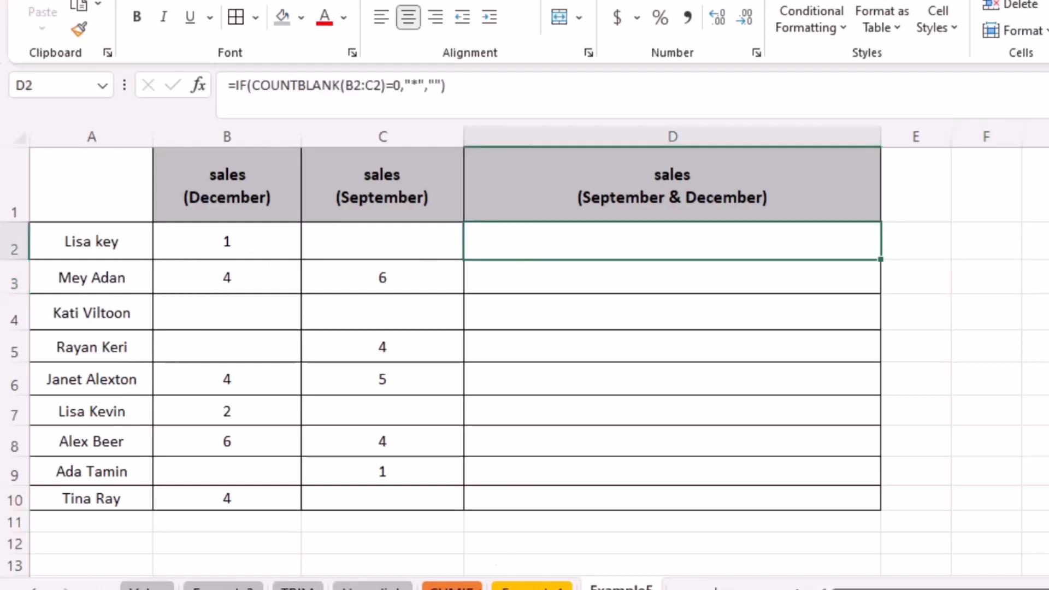
text(=if)
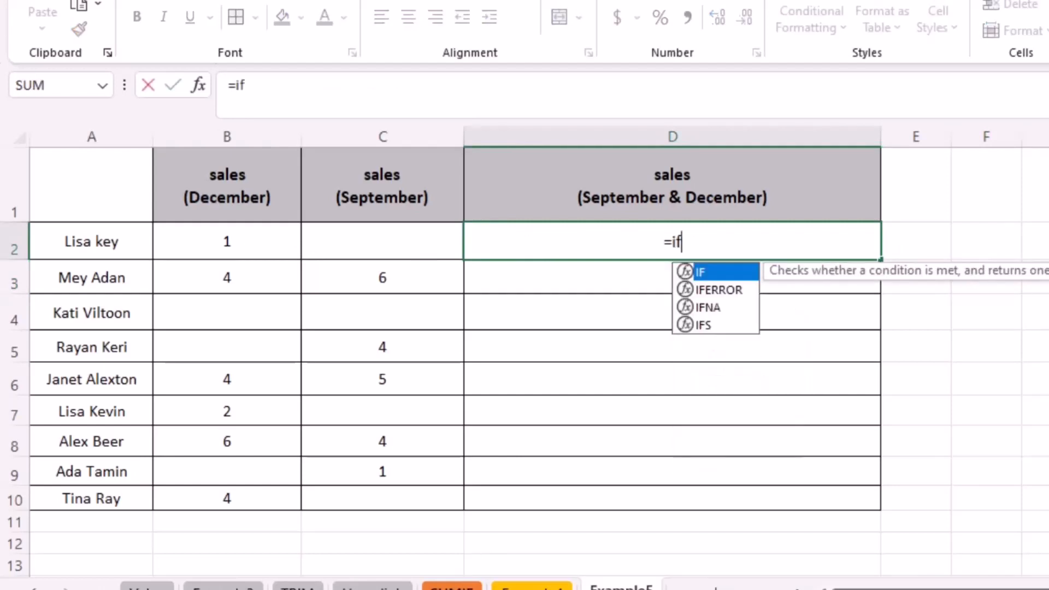
double_click(699, 273)
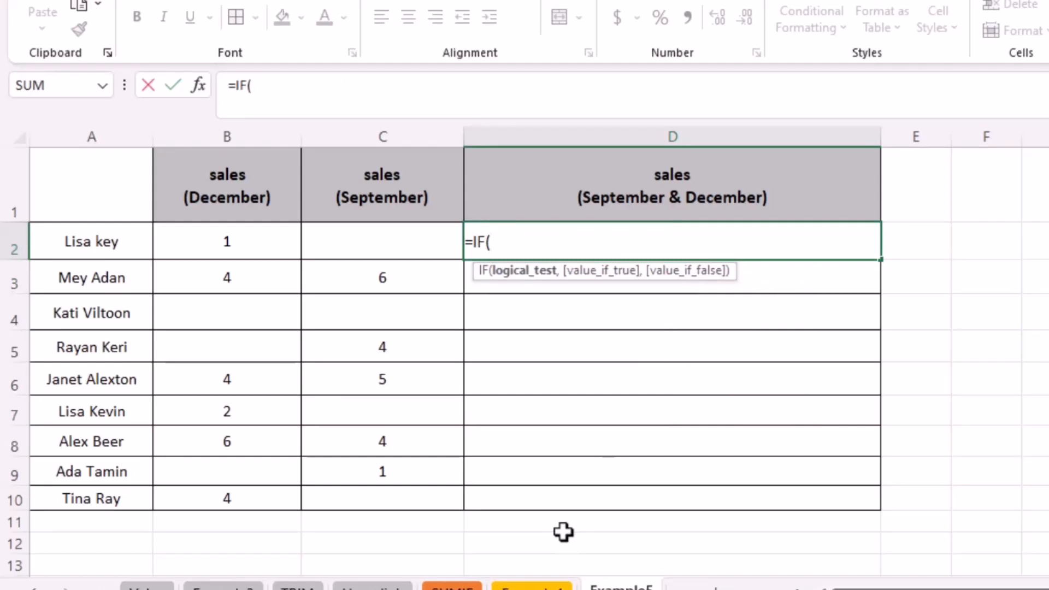
text(an)
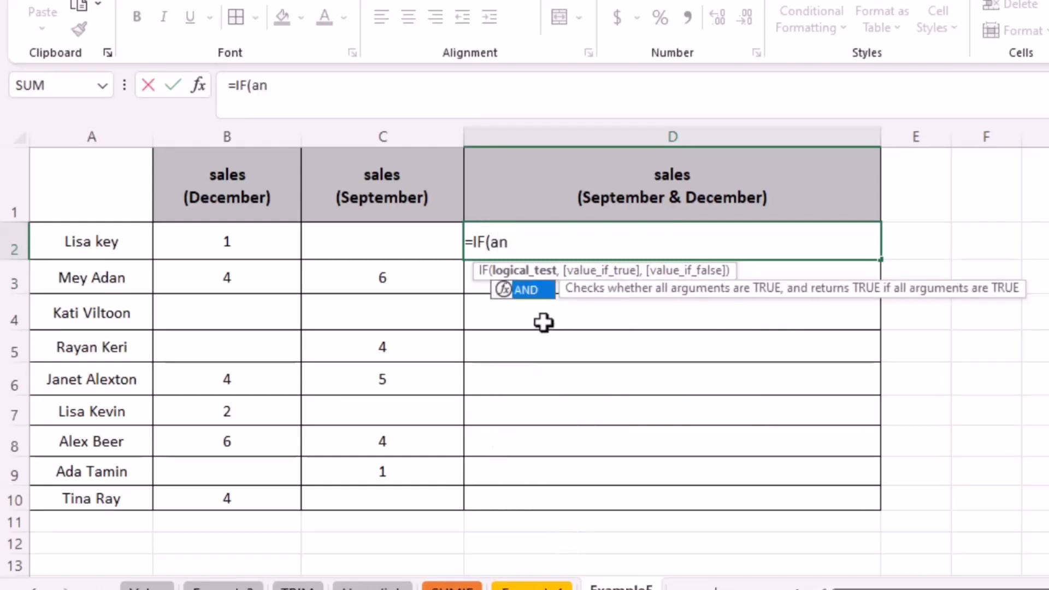
double_click(533, 292)
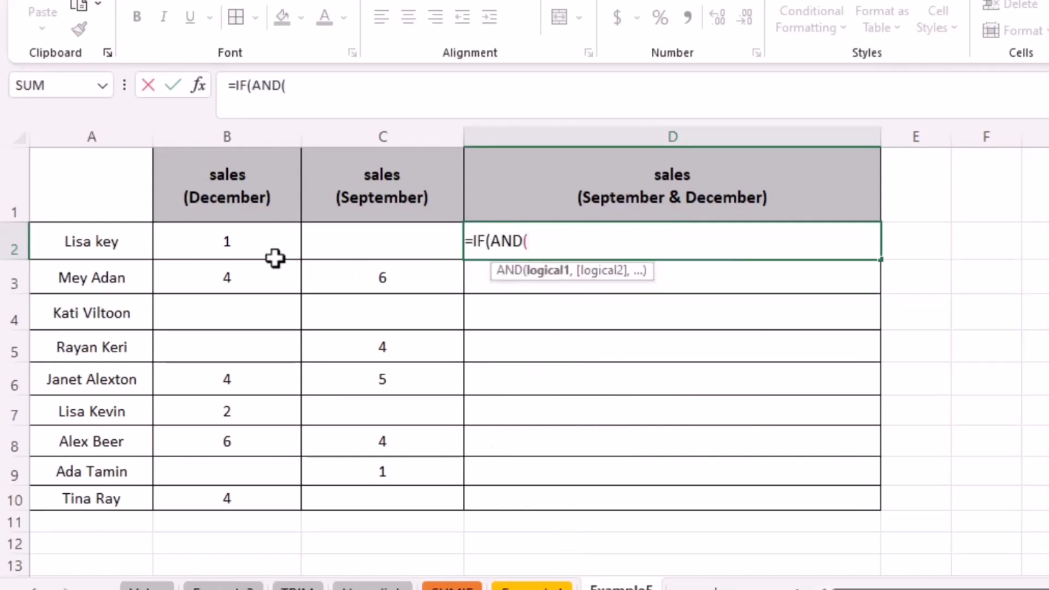
click(247, 243)
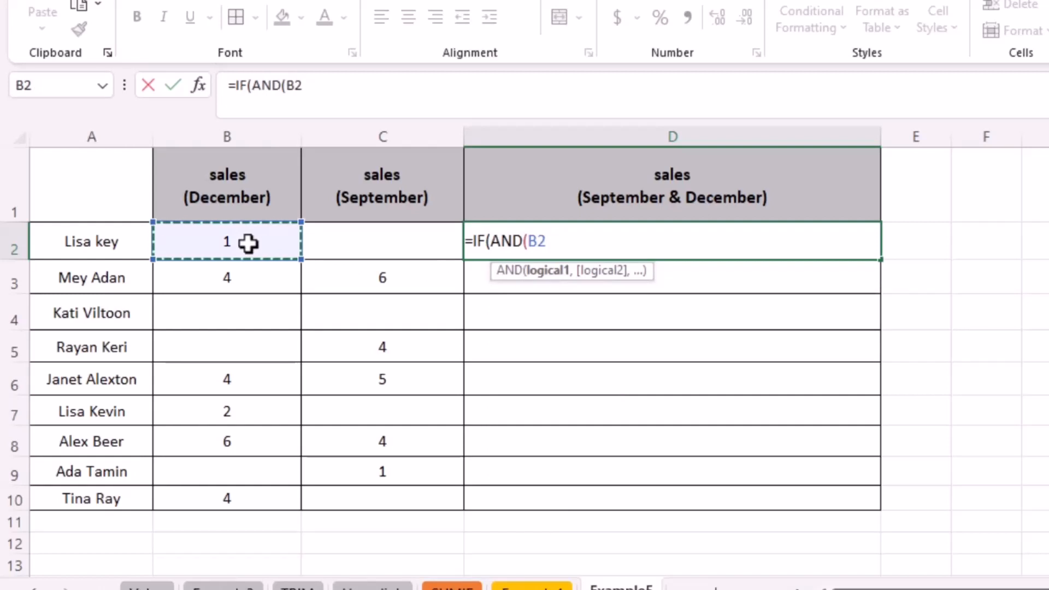
text(>0)
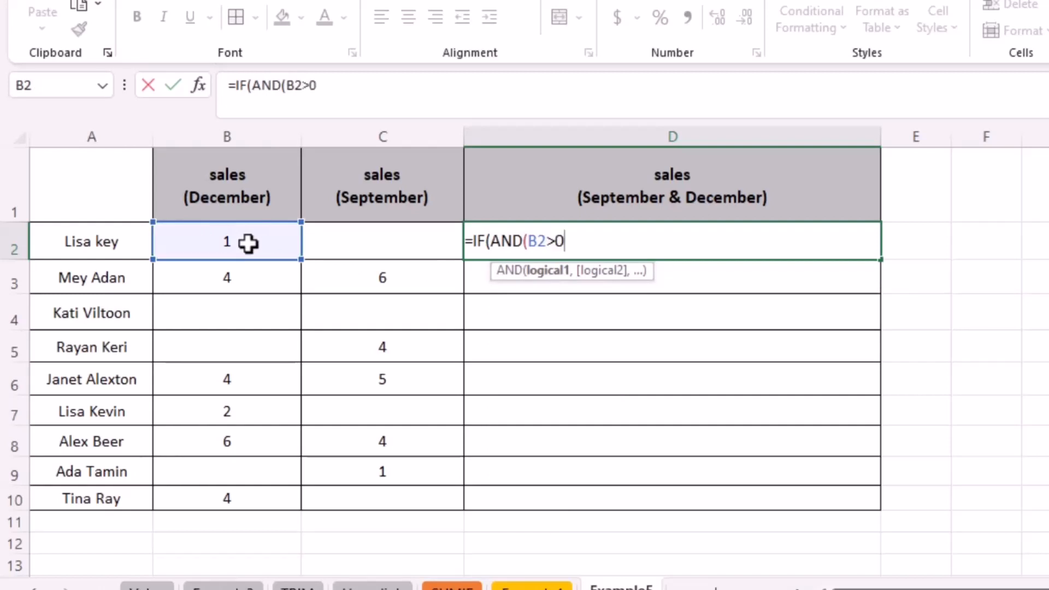
text(,)
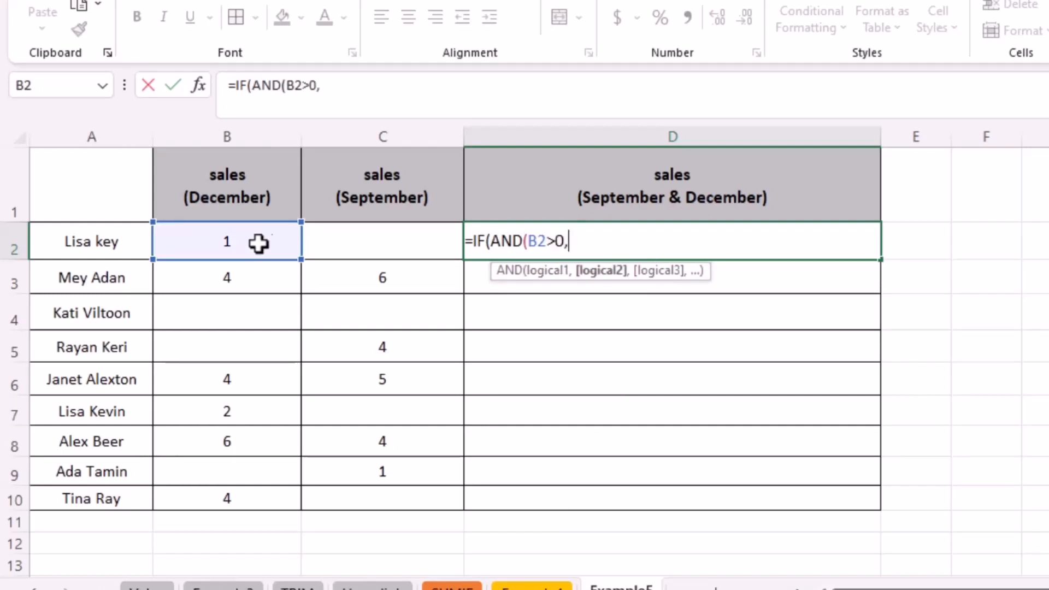
click(353, 246)
text(>)
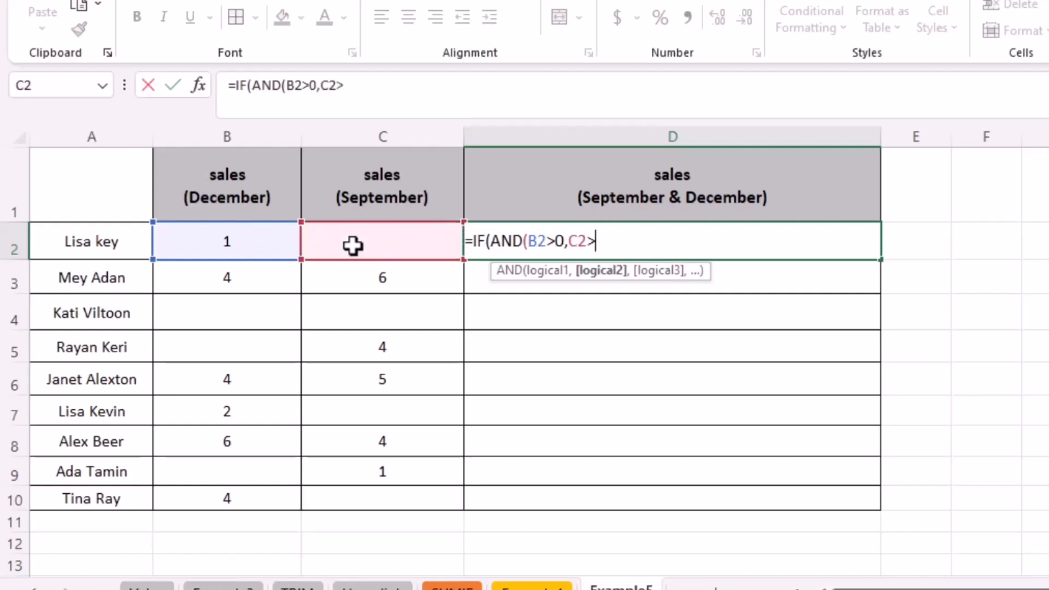
text(0)
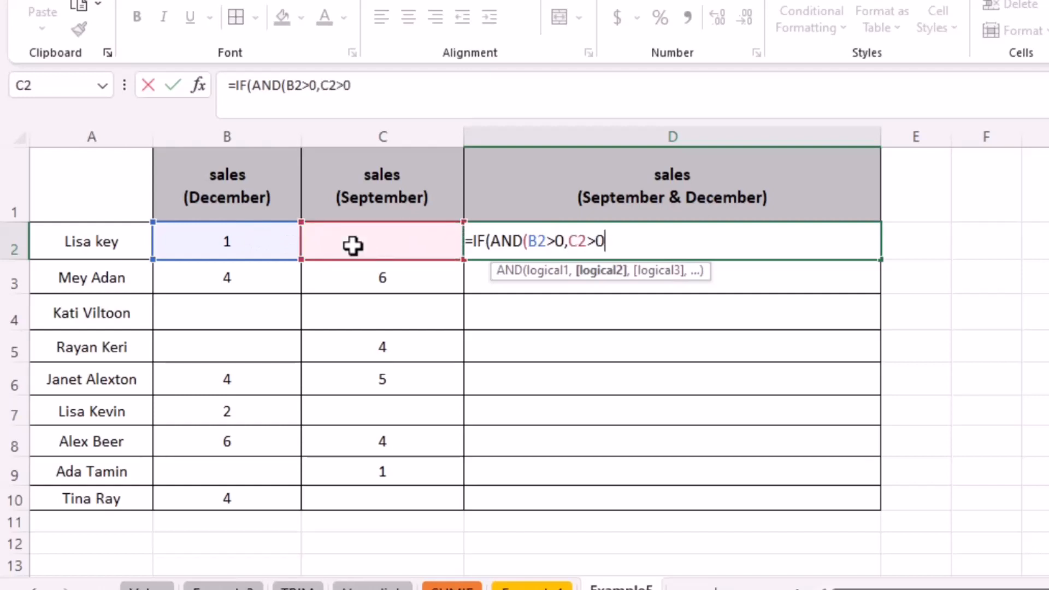
text())
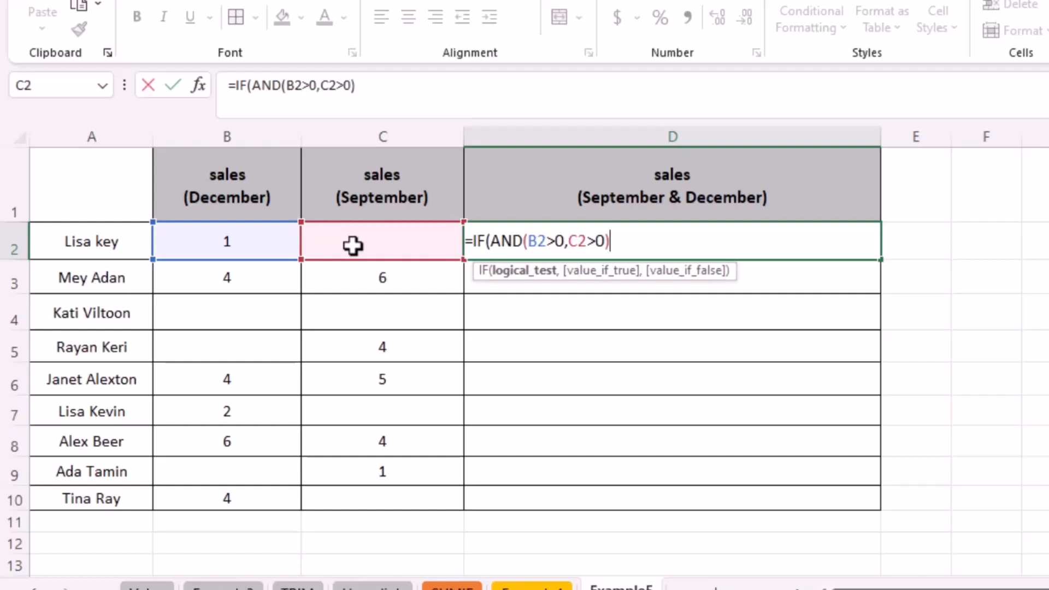
Step: Complete the IF formula in D2 with "*" as the true value and "" as the false value
text(,")
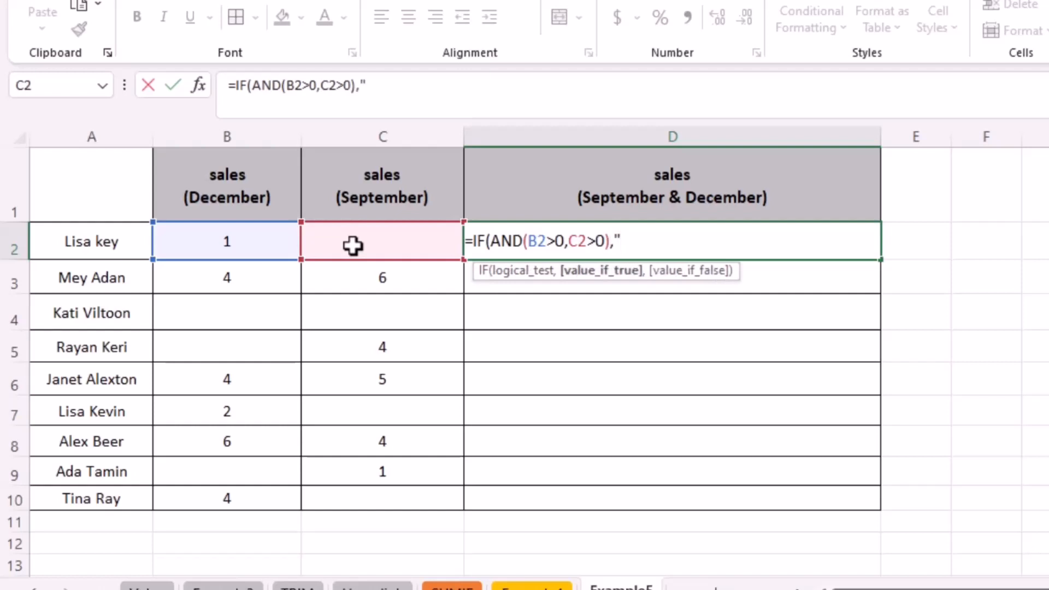
text(*","")
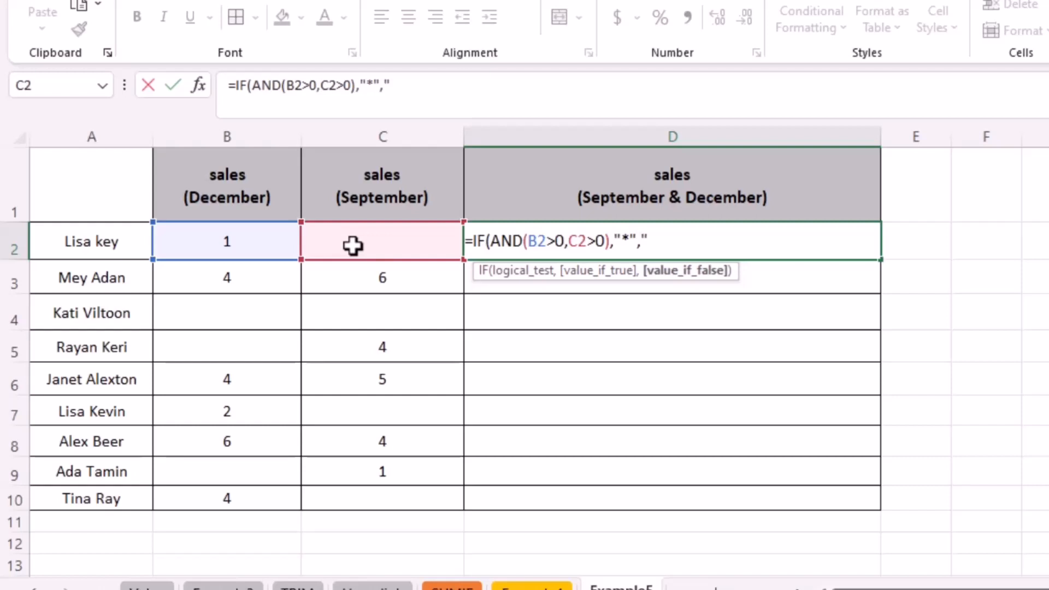
text())
key(Return)
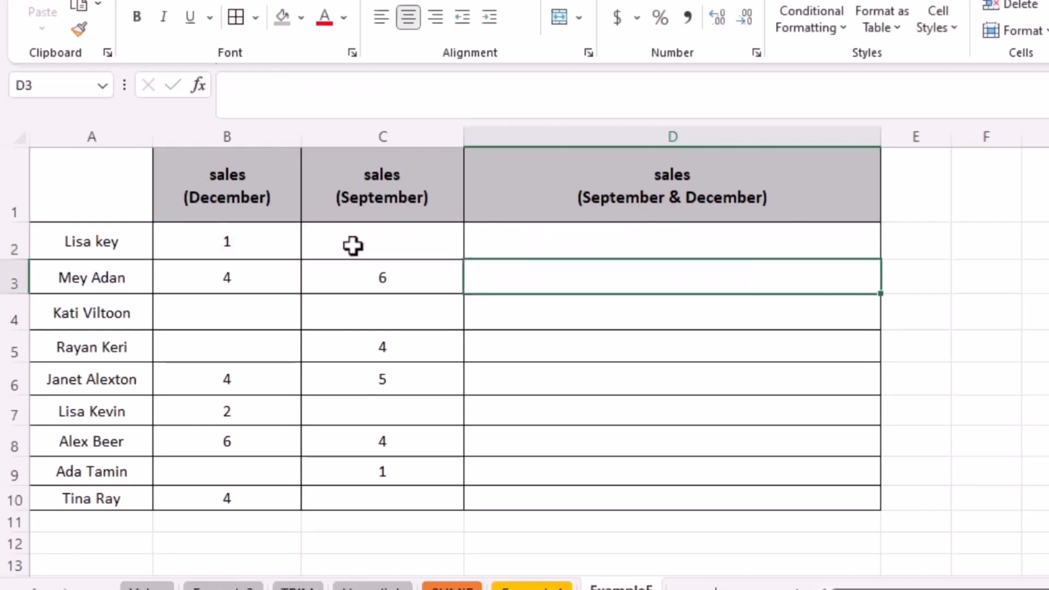
Step: Fill the IF and AND formula from D2 down to D10 and undo the fill
click(855, 243)
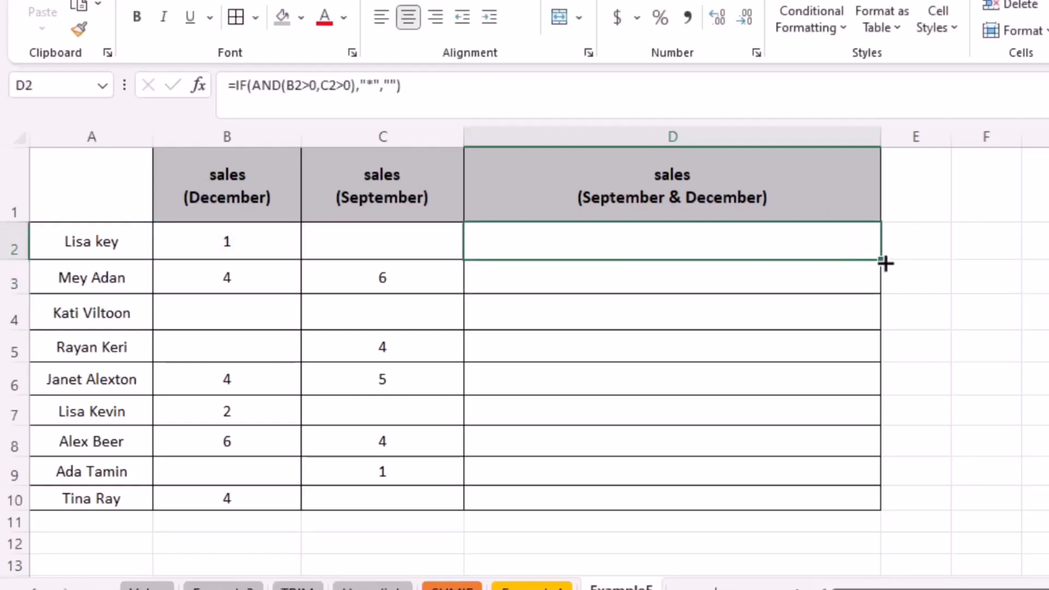
drag(880, 259, 883, 503)
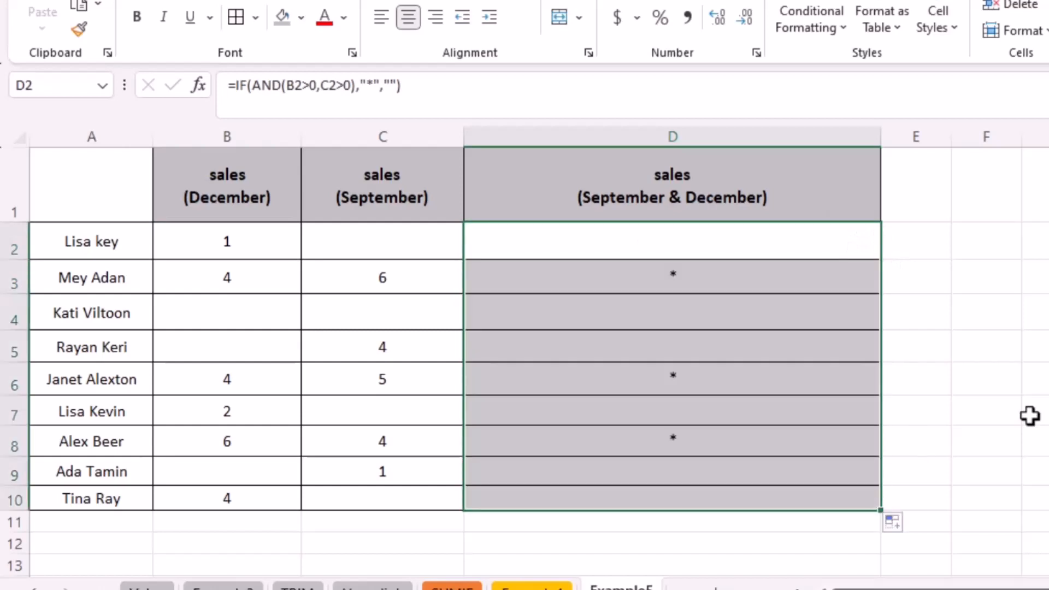
click(1033, 413)
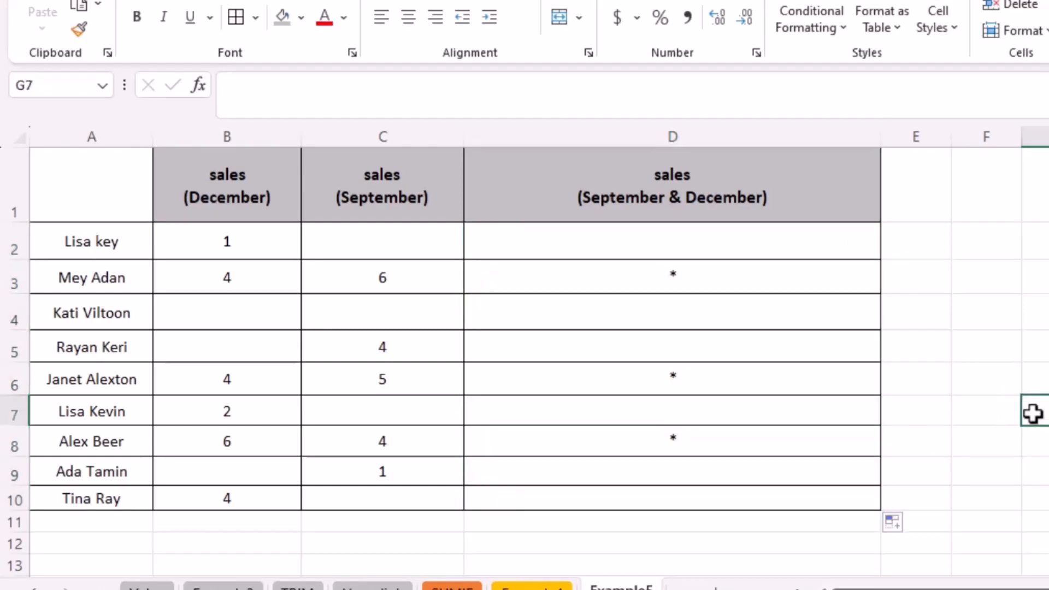
key(ctrl+z)
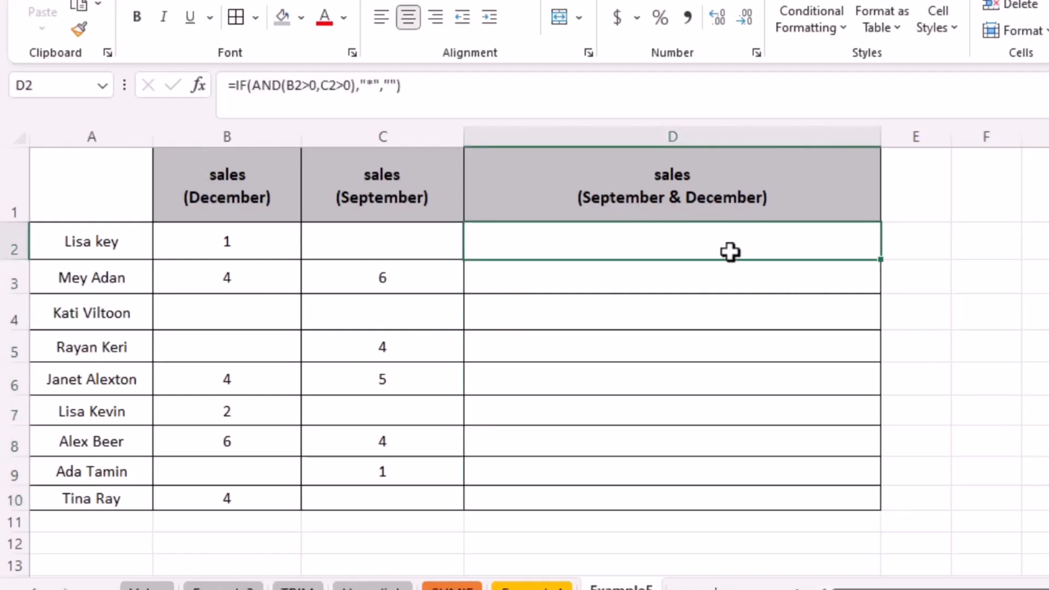
Step: Replace the formula in D2 with a new IF formula whose logical test is COUNT(B2:C2)=2
text(=)
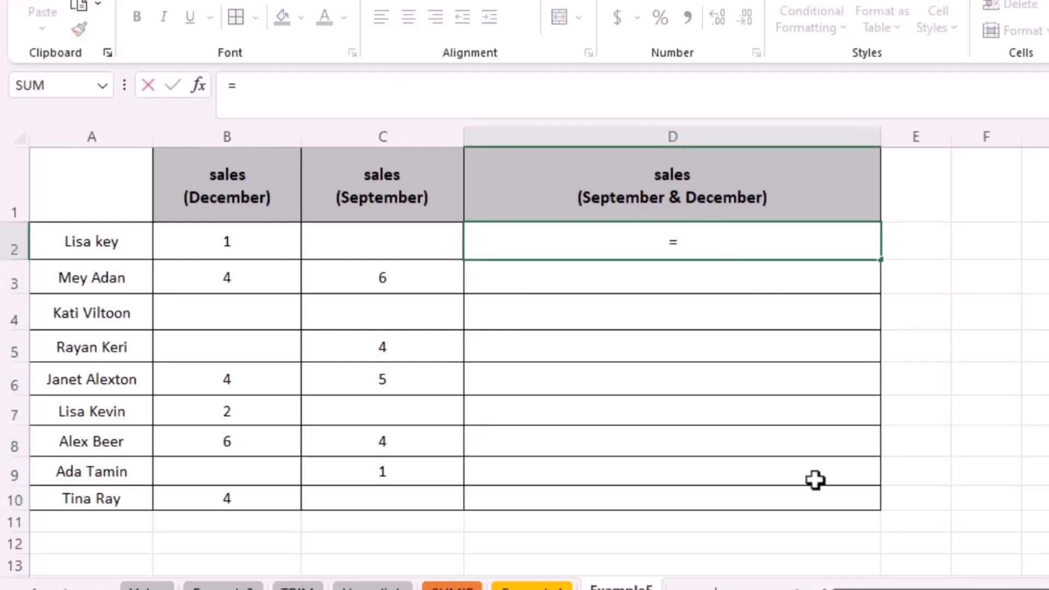
text(if)
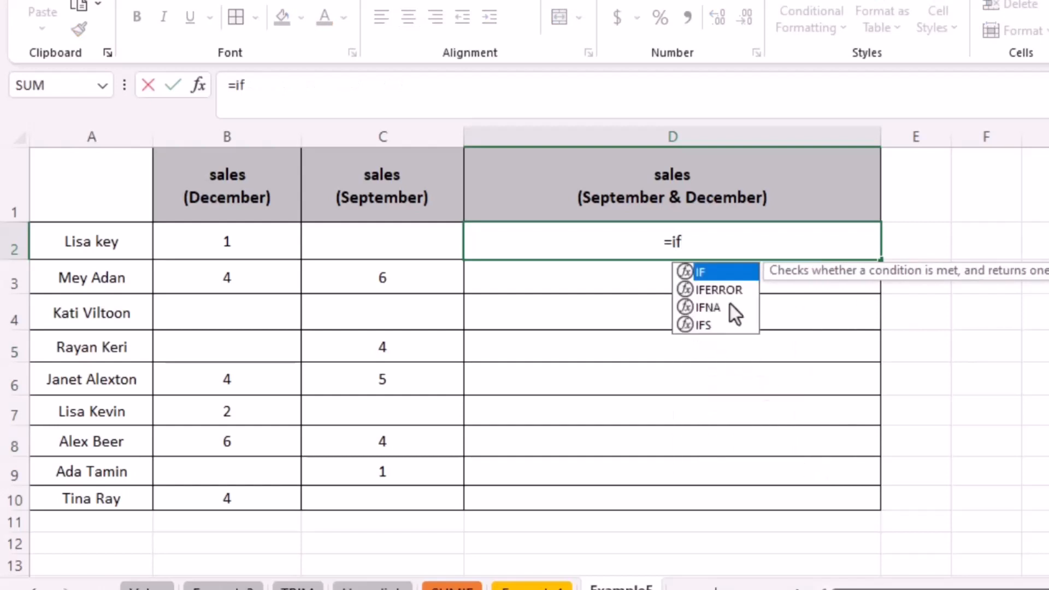
double_click(704, 272)
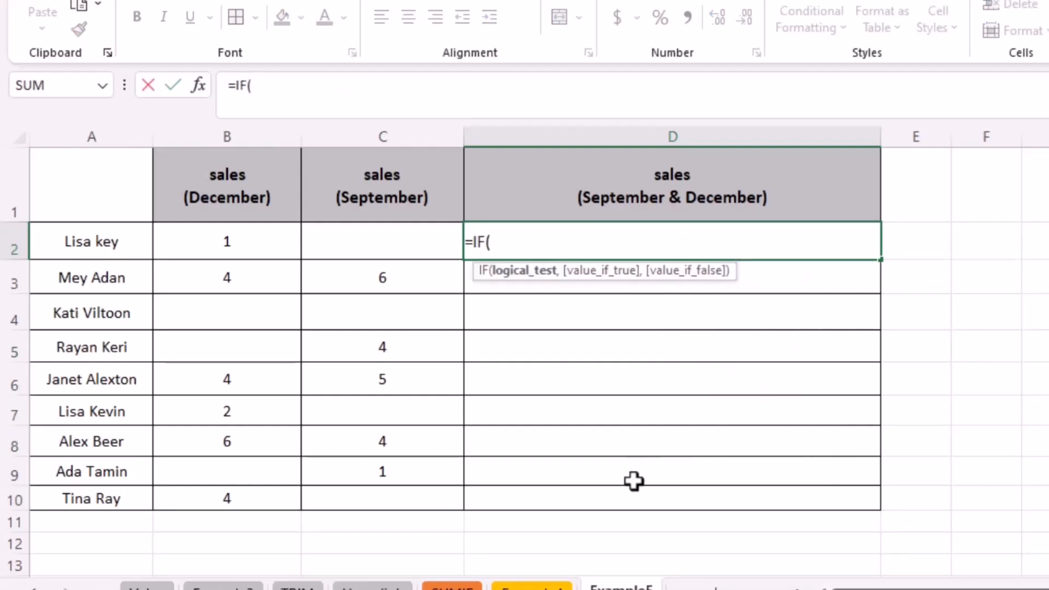
text(cou)
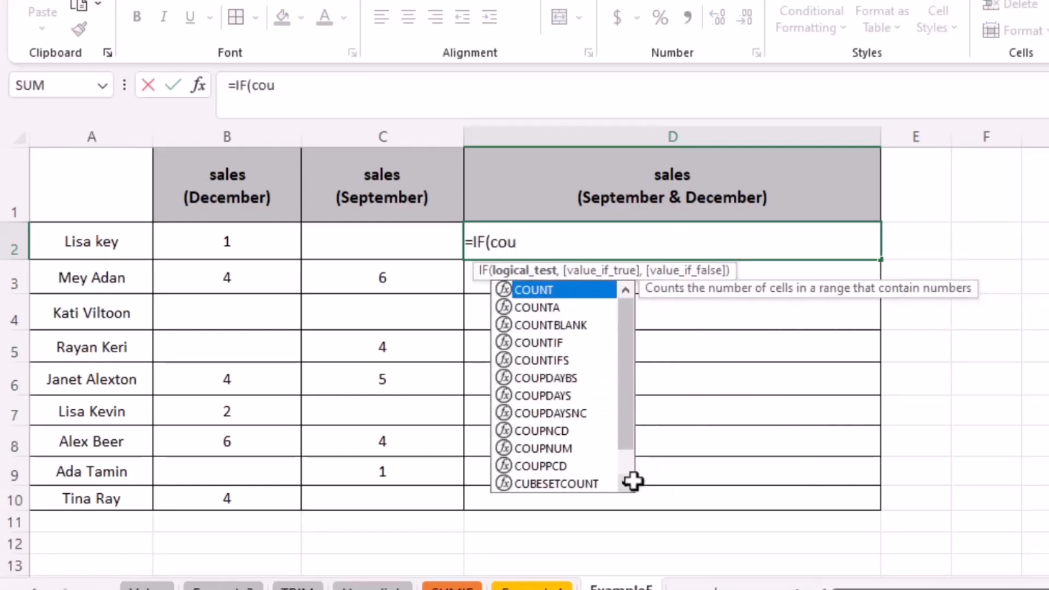
double_click(545, 293)
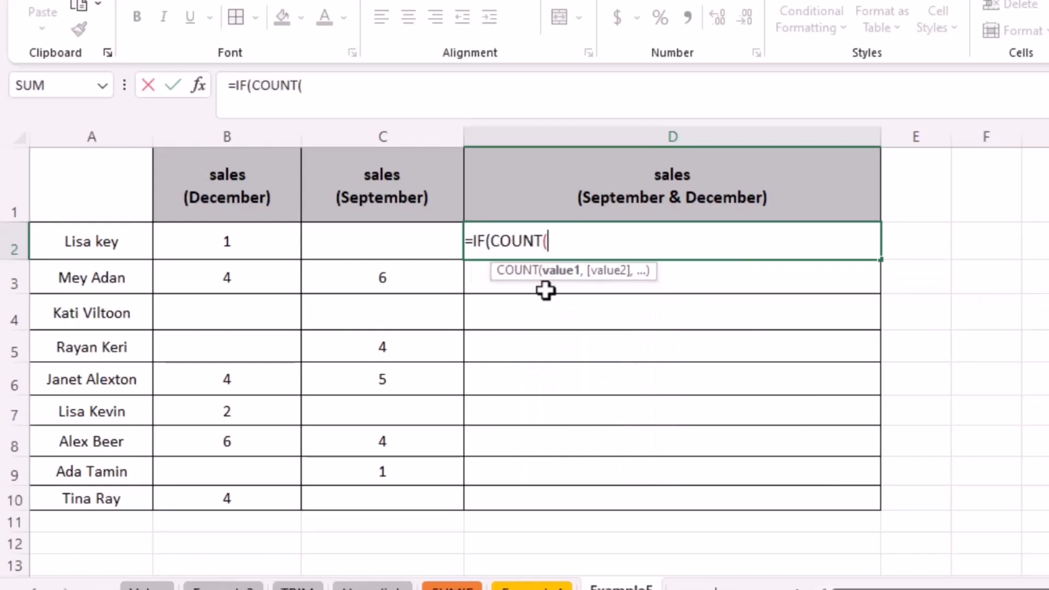
click(250, 247)
drag(249, 247, 337, 253)
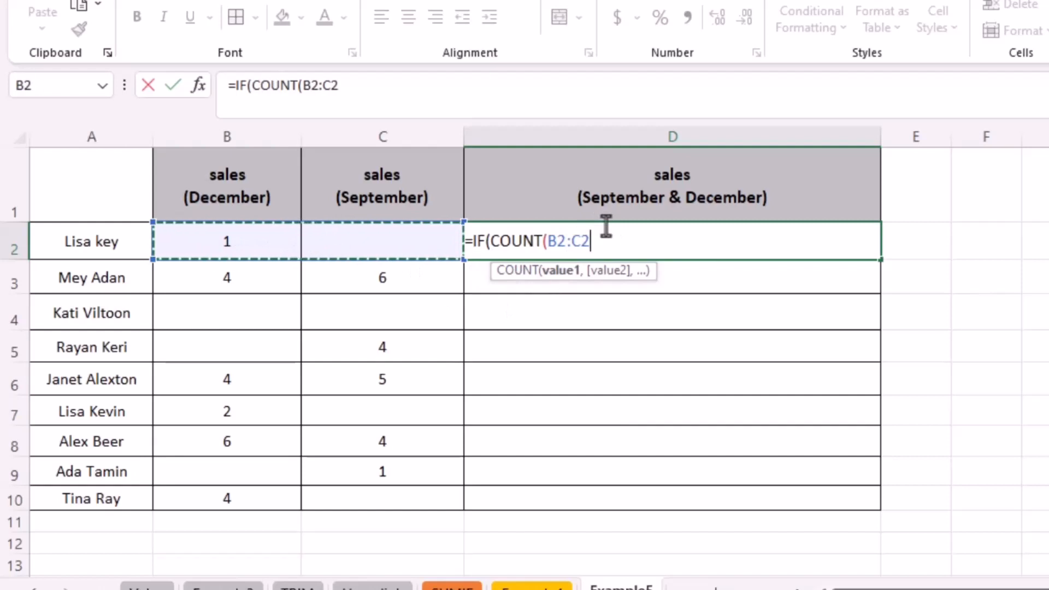
text())
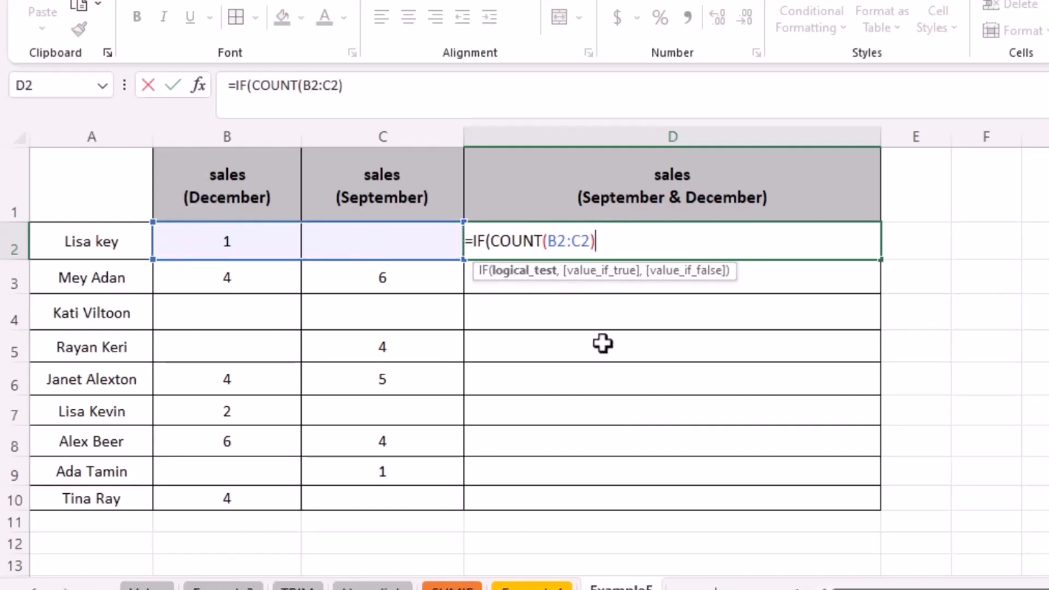
text(=2)
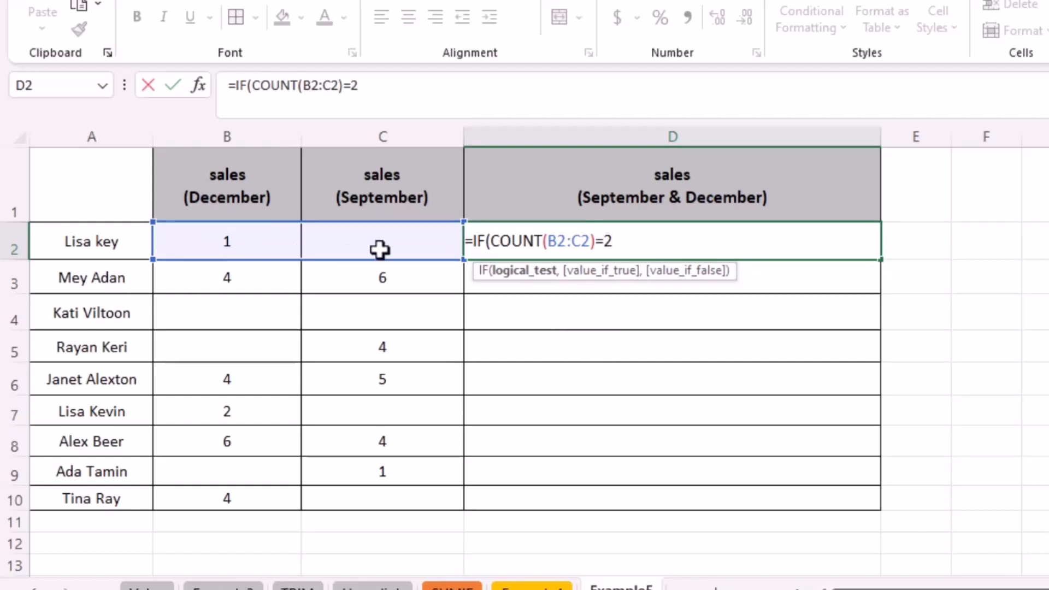
Step: Complete the IF and COUNT formula in D2 with "*" as the true value and "" as the false value
text(,)
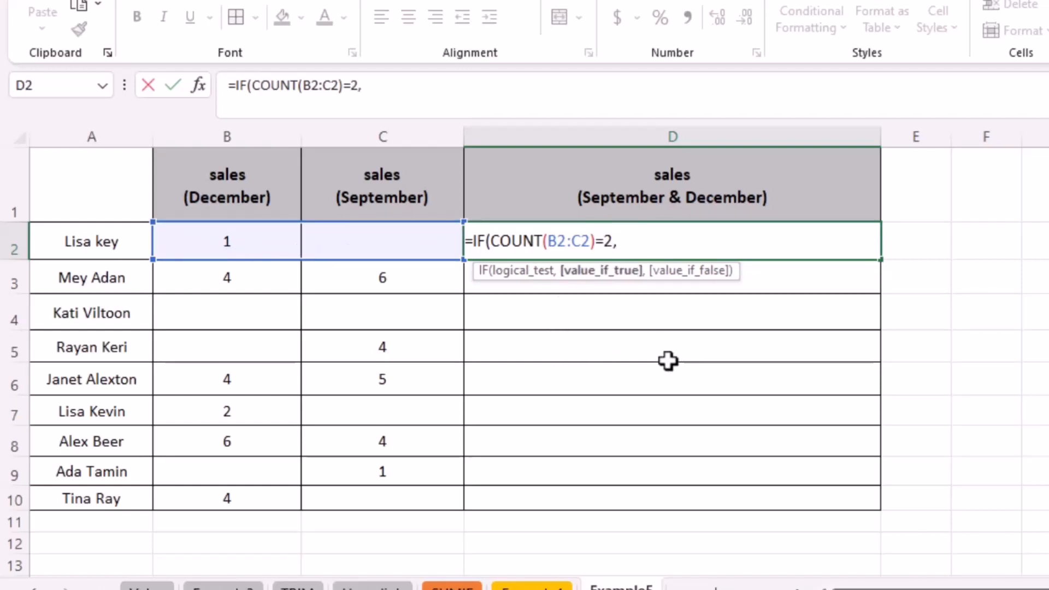
text("*",)
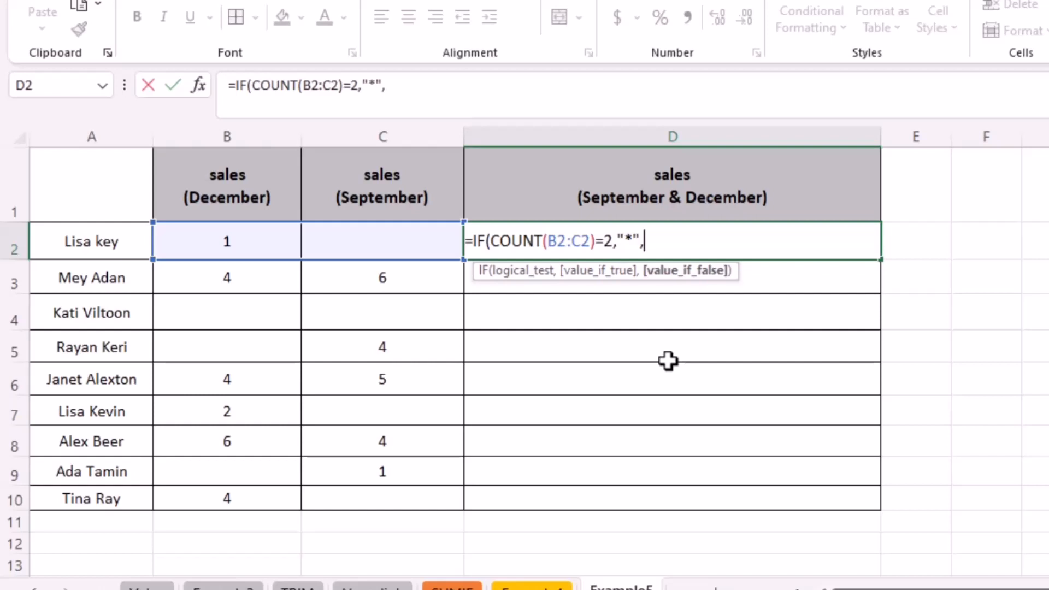
text(""))
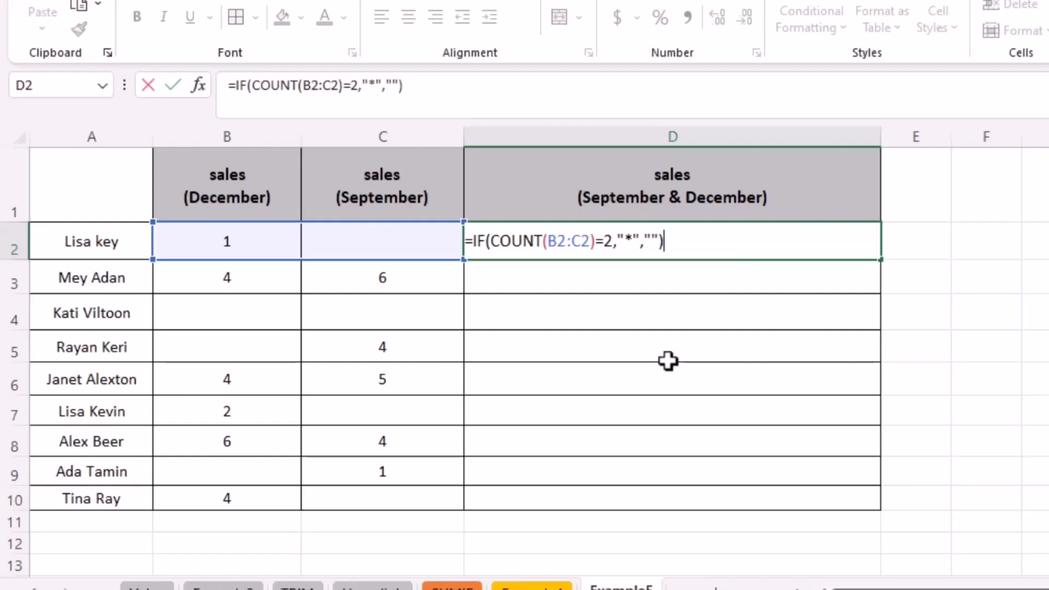
key(Return)
Step: Fill the IF and COUNT formula from D2 down to D10 and undo the fill
click(761, 243)
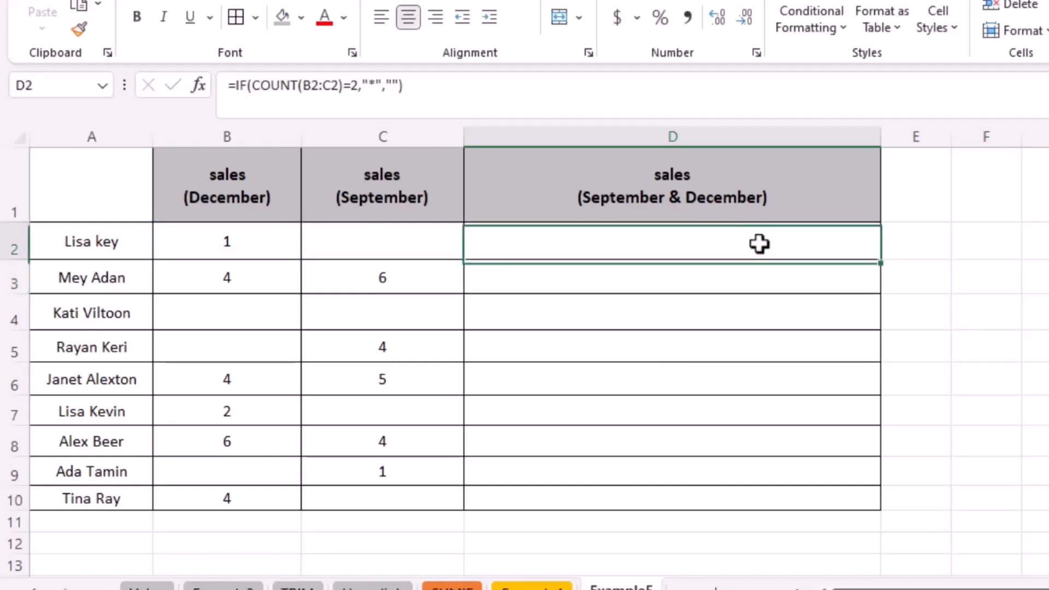
drag(880, 262, 882, 507)
click(980, 440)
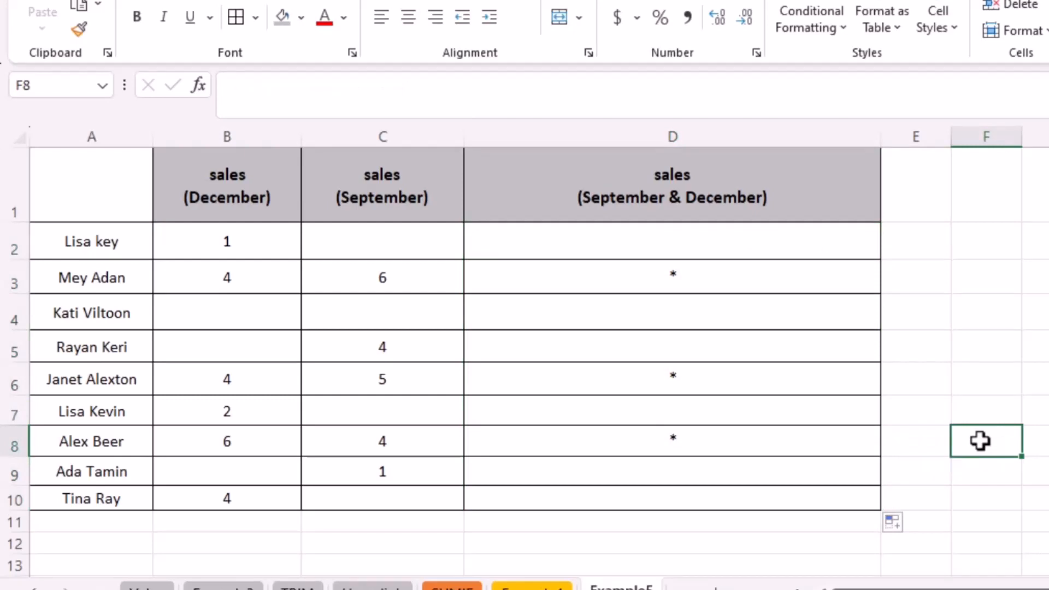
key(ctrl+z)
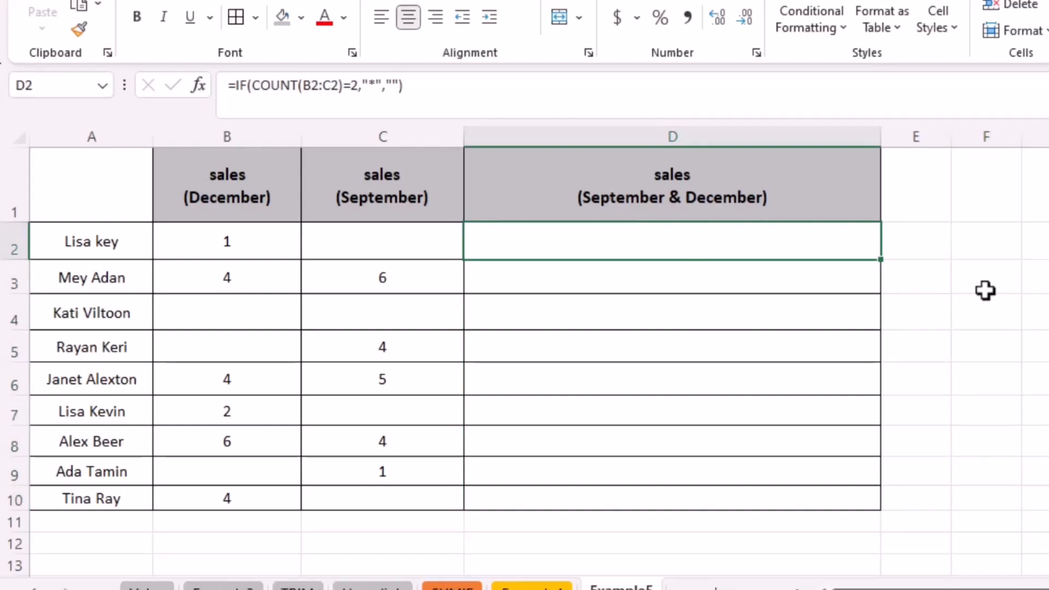
Step: Overwrite D2 with a new IF formula that uses COUNTBLANK(B2:C2)=0 as the logical test
text(=if)
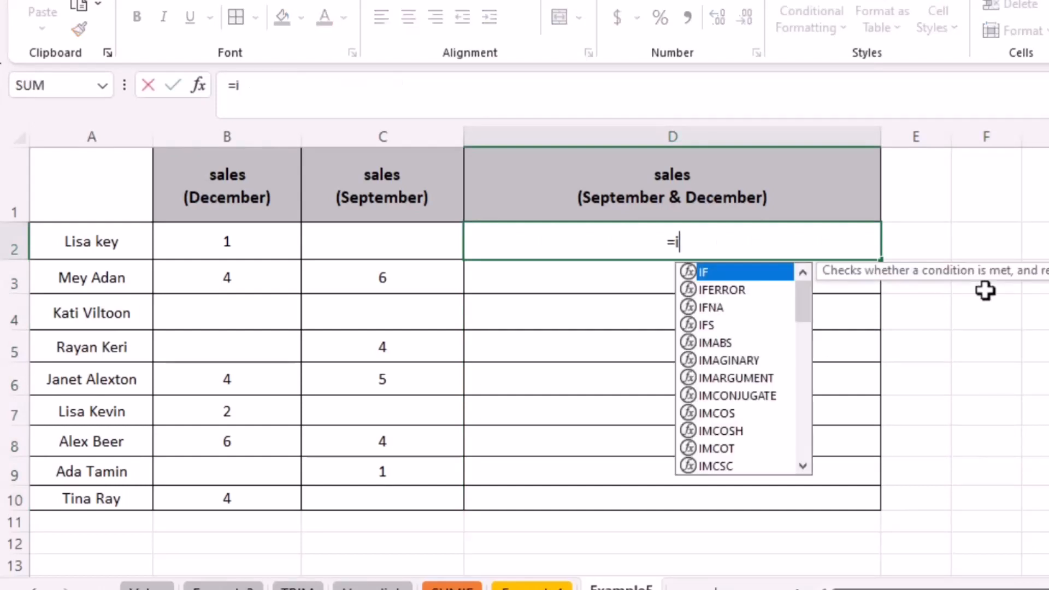
double_click(722, 270)
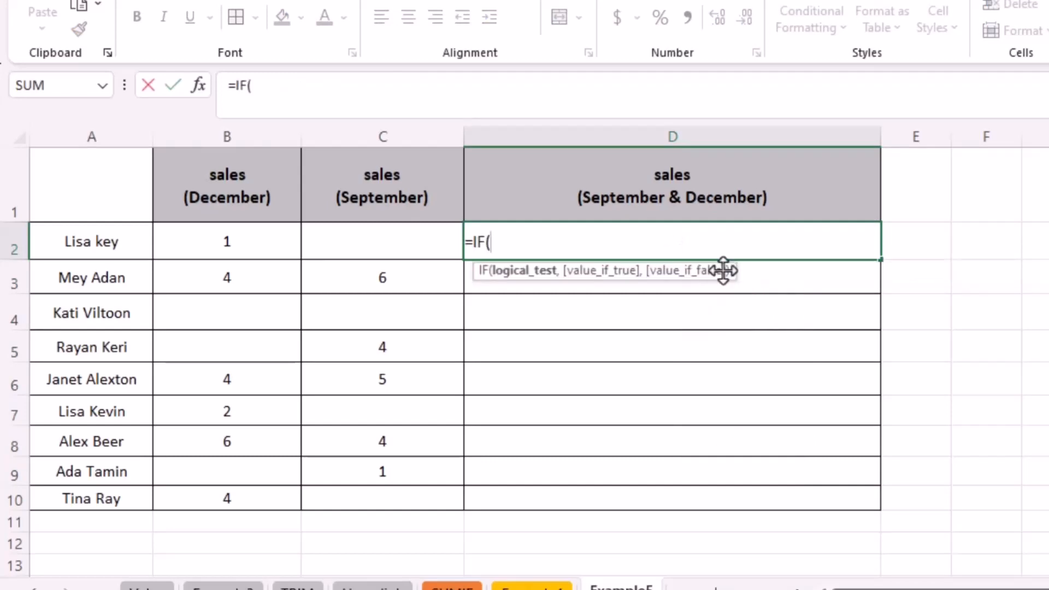
text(count)
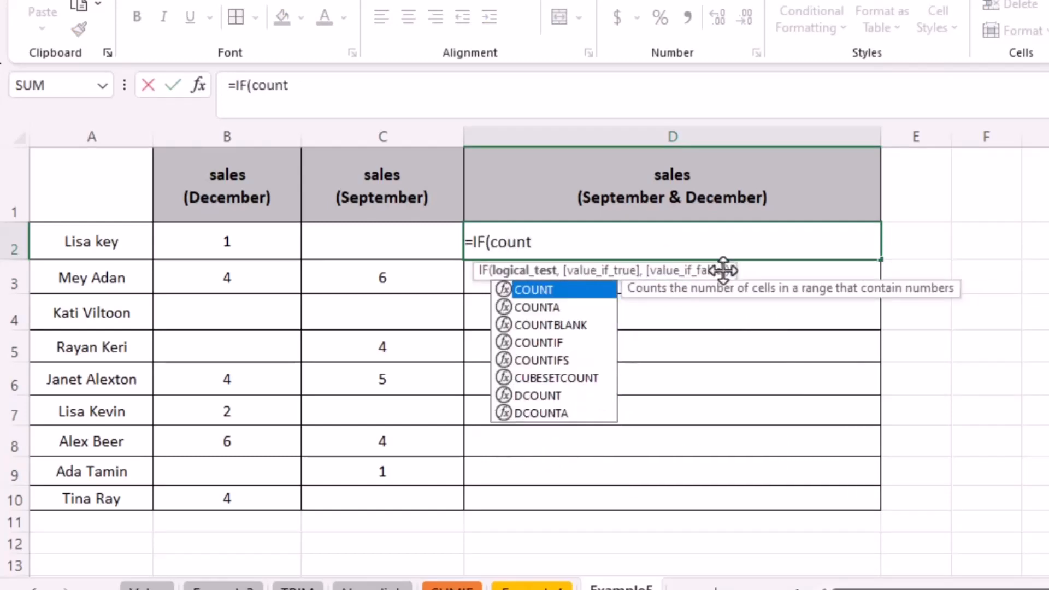
double_click(584, 325)
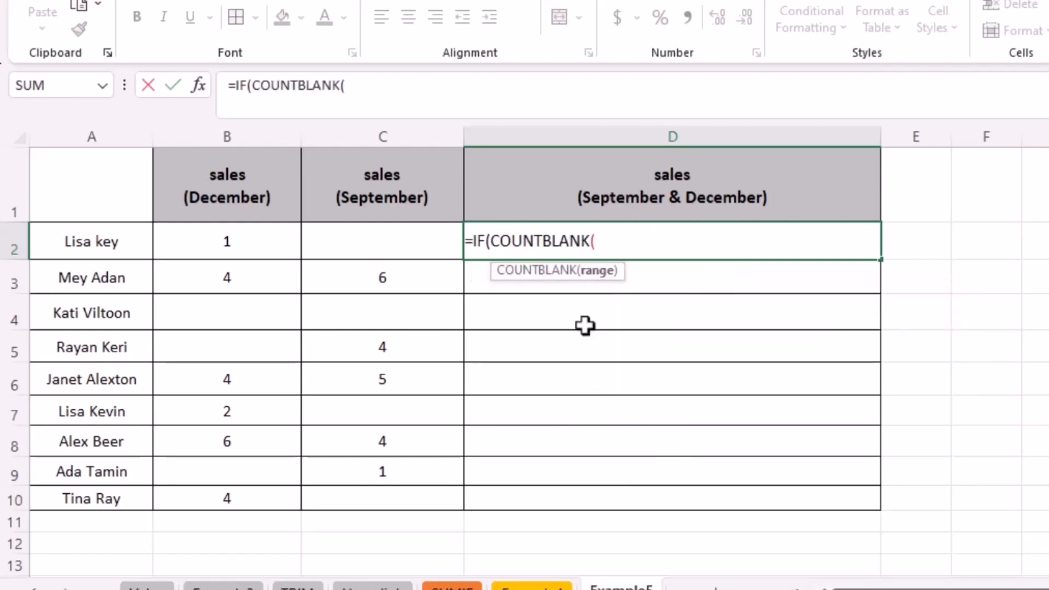
drag(202, 239, 313, 247)
text())
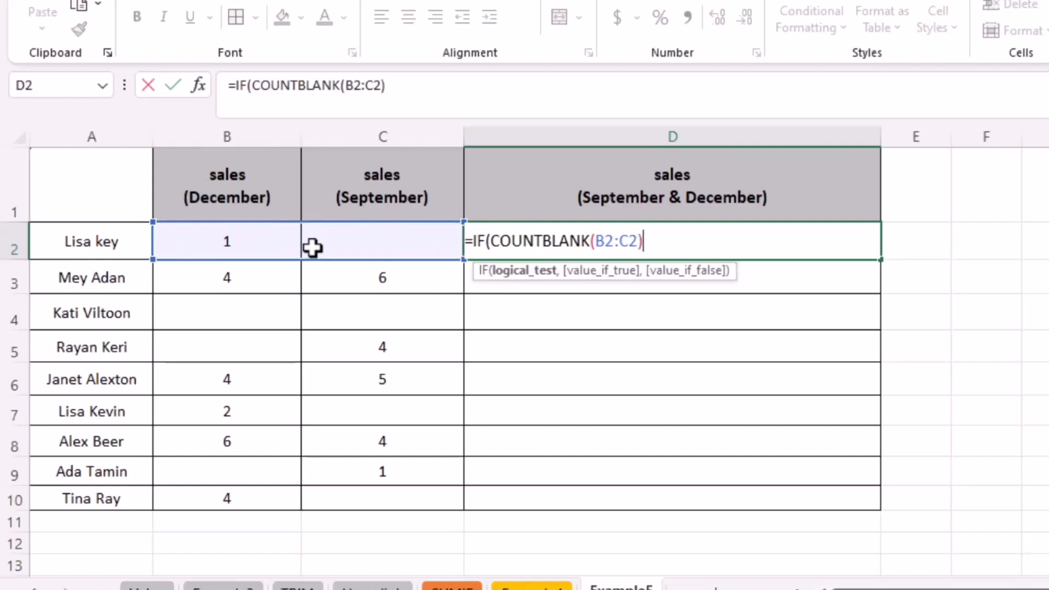
text(=0,)
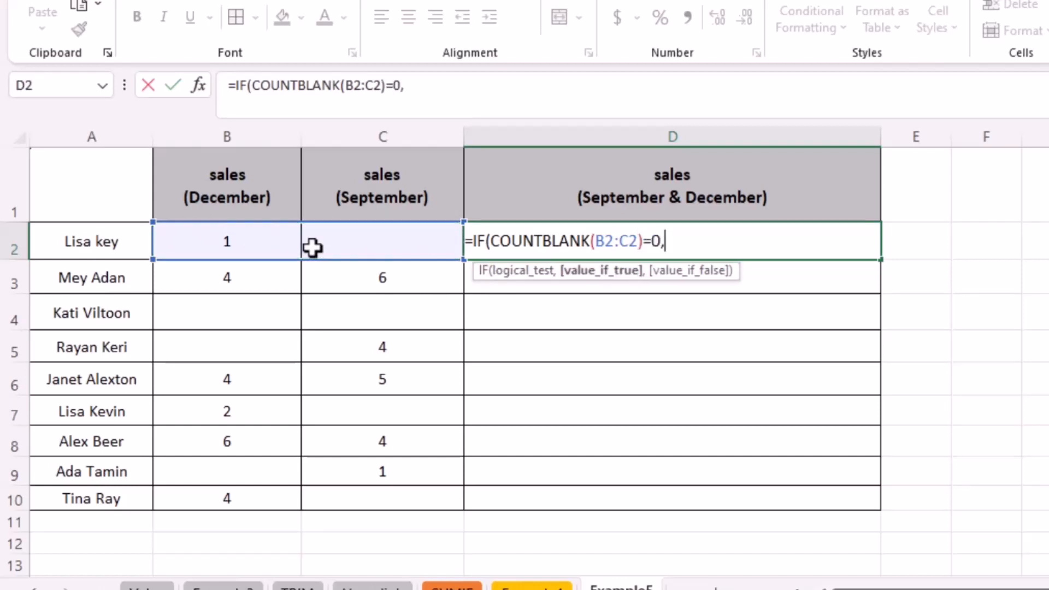
Step: Finish the IF and COUNTBLANK formula in D2 with "*" as the true value and "" as the false value
text("*",)
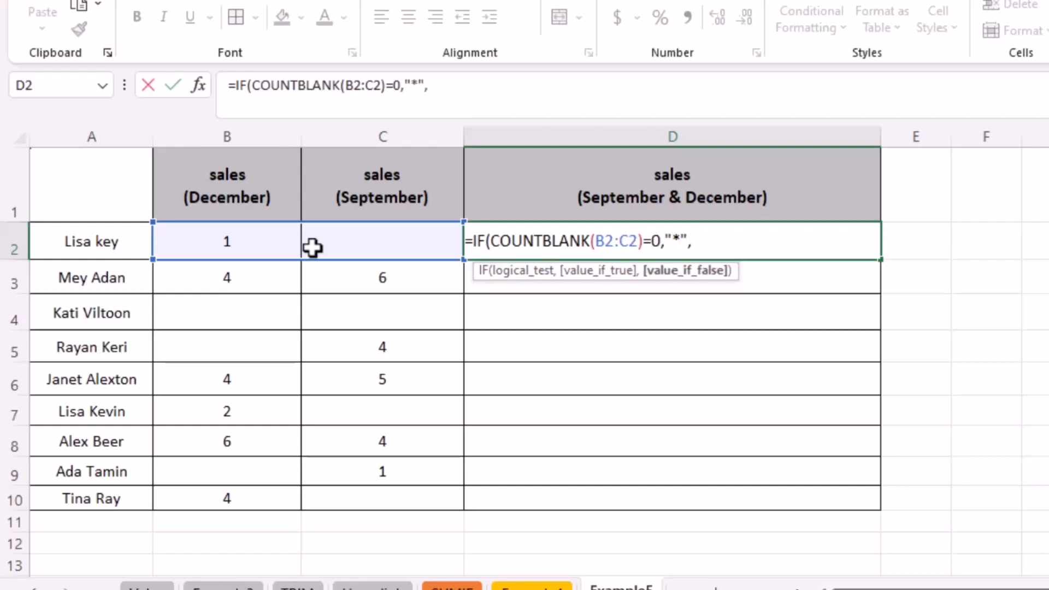
text(""))
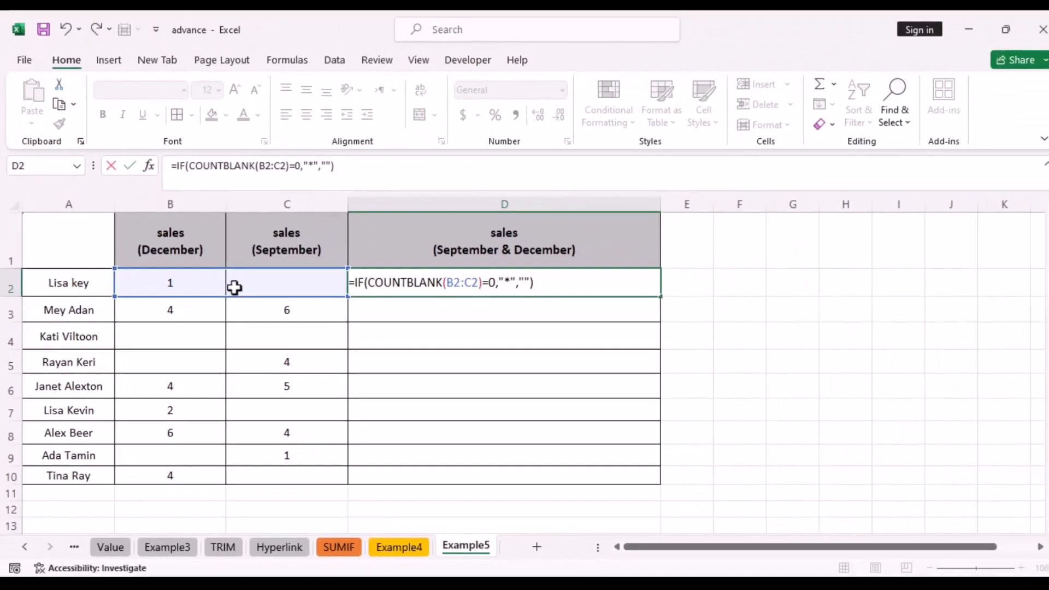
key(Return)
click(516, 280)
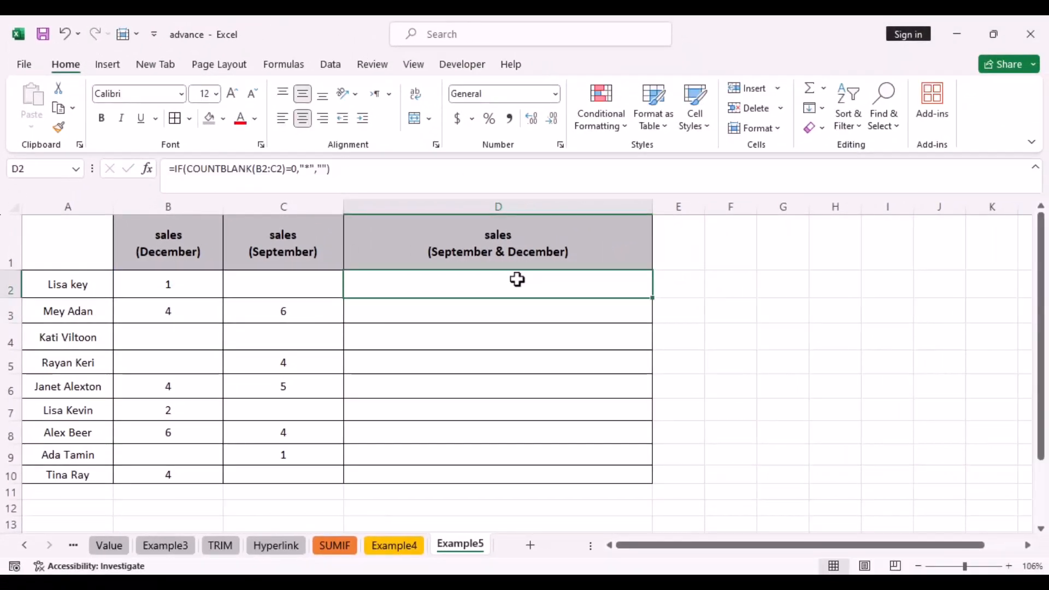